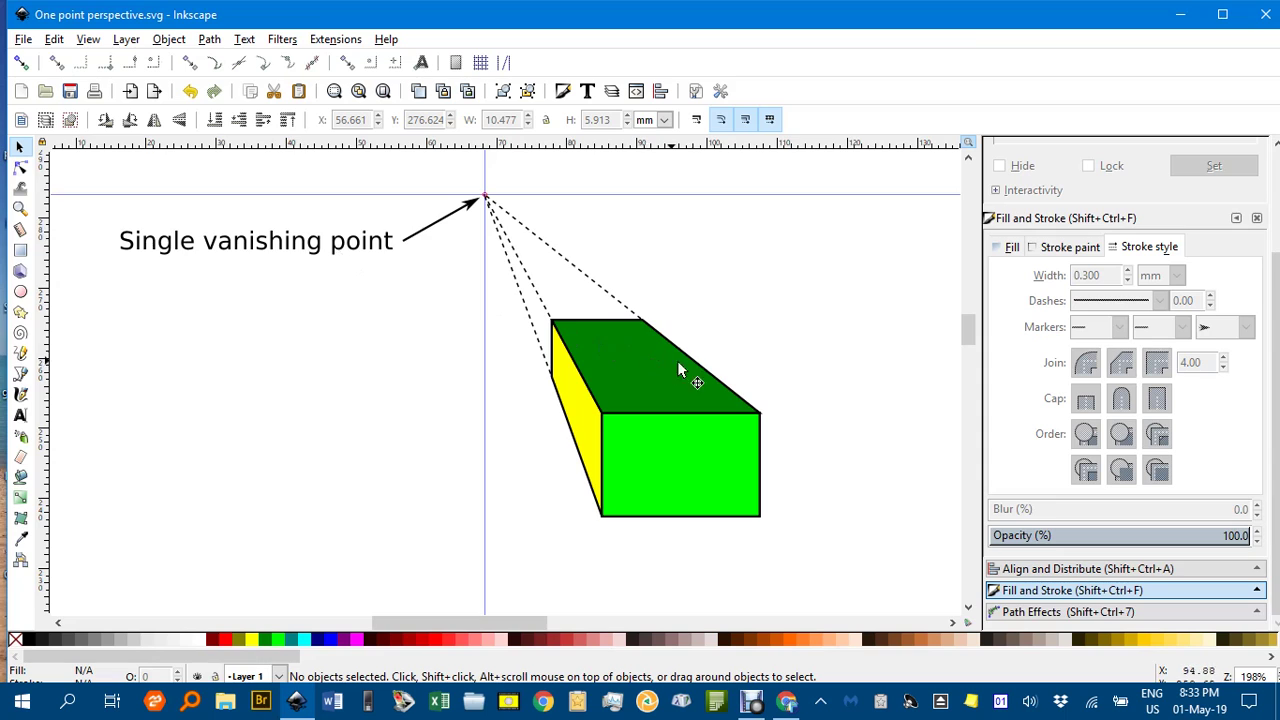
# Pan the canvas away from the example box to a blank area of the page
pyautogui.moveTo(680, 366)
pyautogui.mouseDown()
pyautogui.moveTo(432, 310)
pyautogui.moveTo(200, 291)
pyautogui.moveTo(225, 297)
pyautogui.mouseUp()
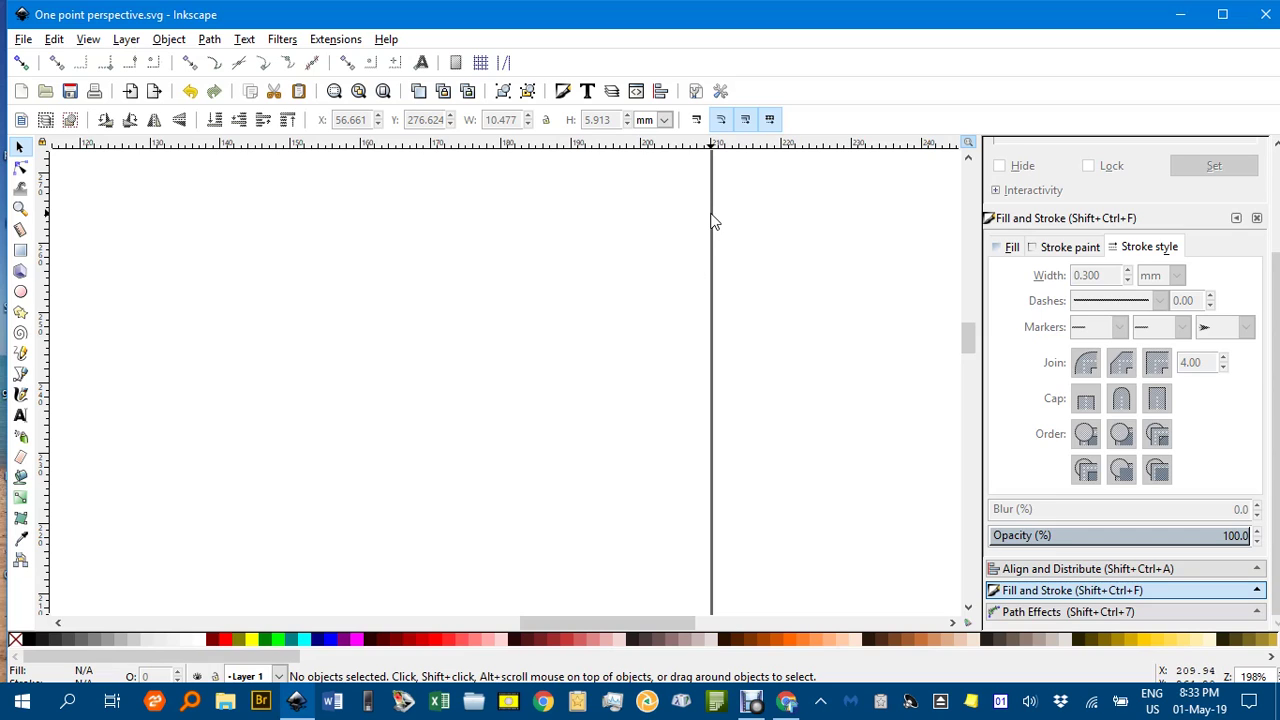
# Turn off Show page border in Document Properties so the canvas is plain white
pyautogui.click(696, 92)
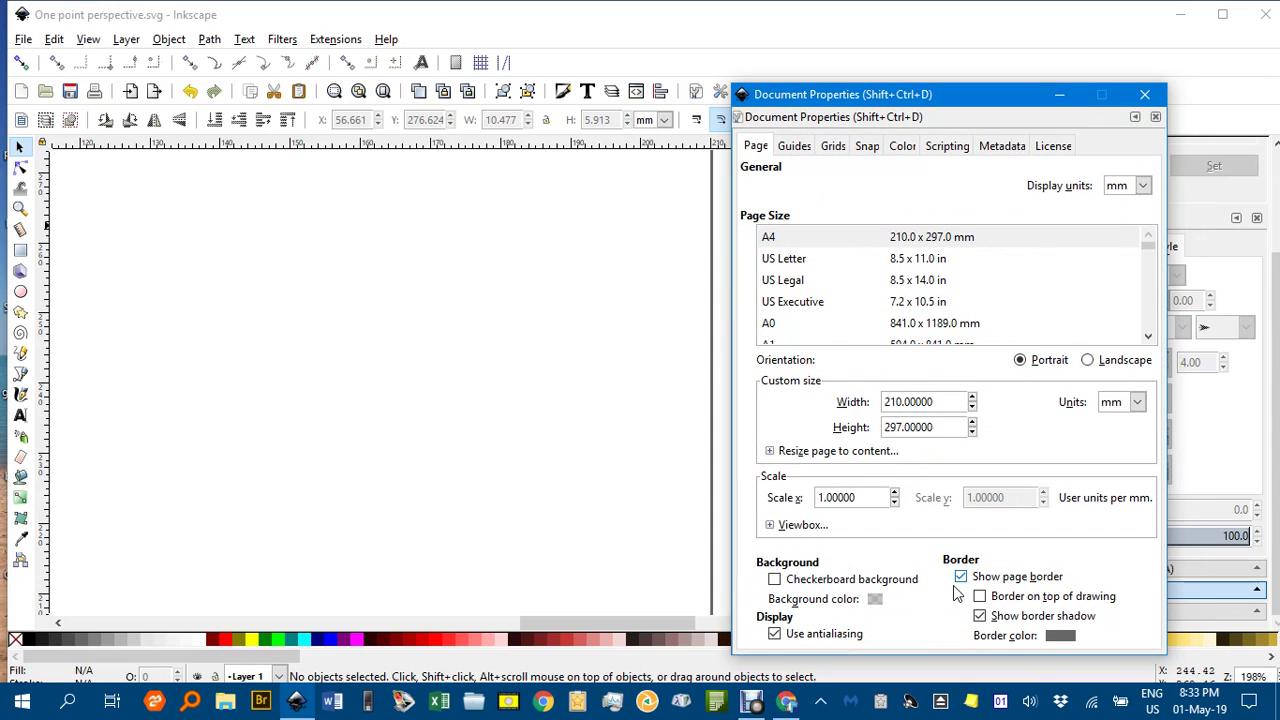
pyautogui.click(961, 578)
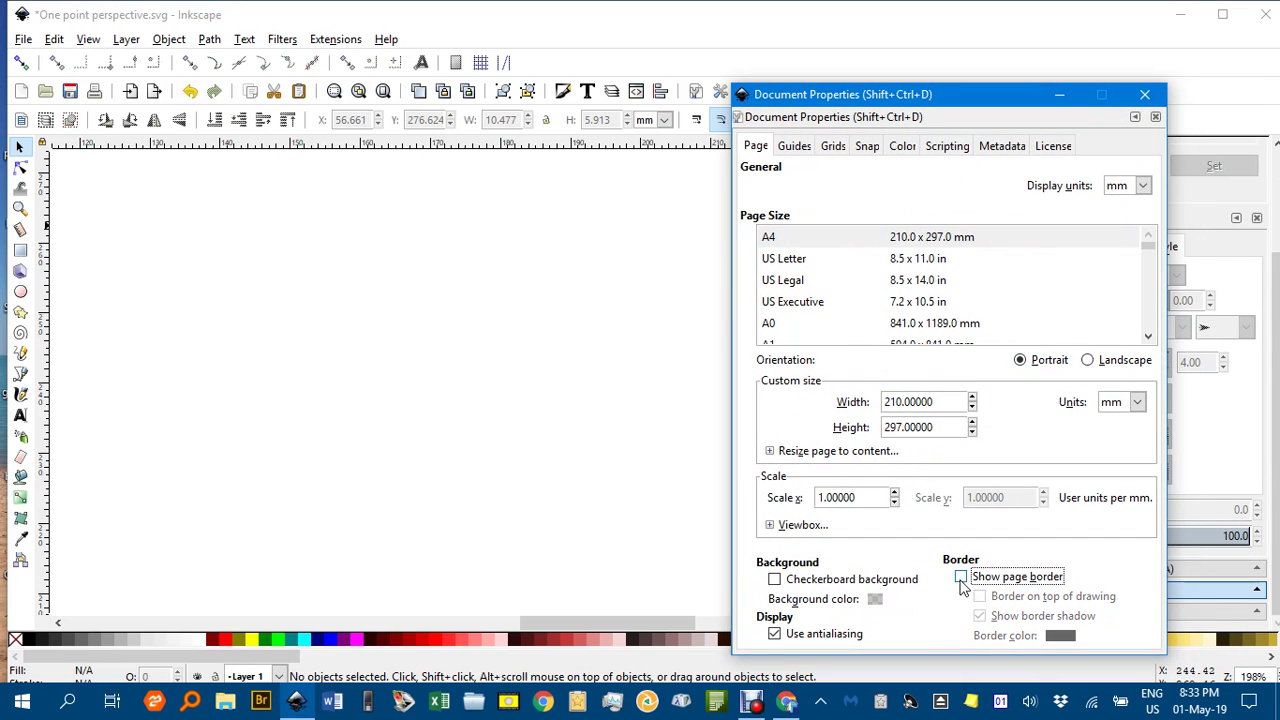
pyautogui.click(1145, 95)
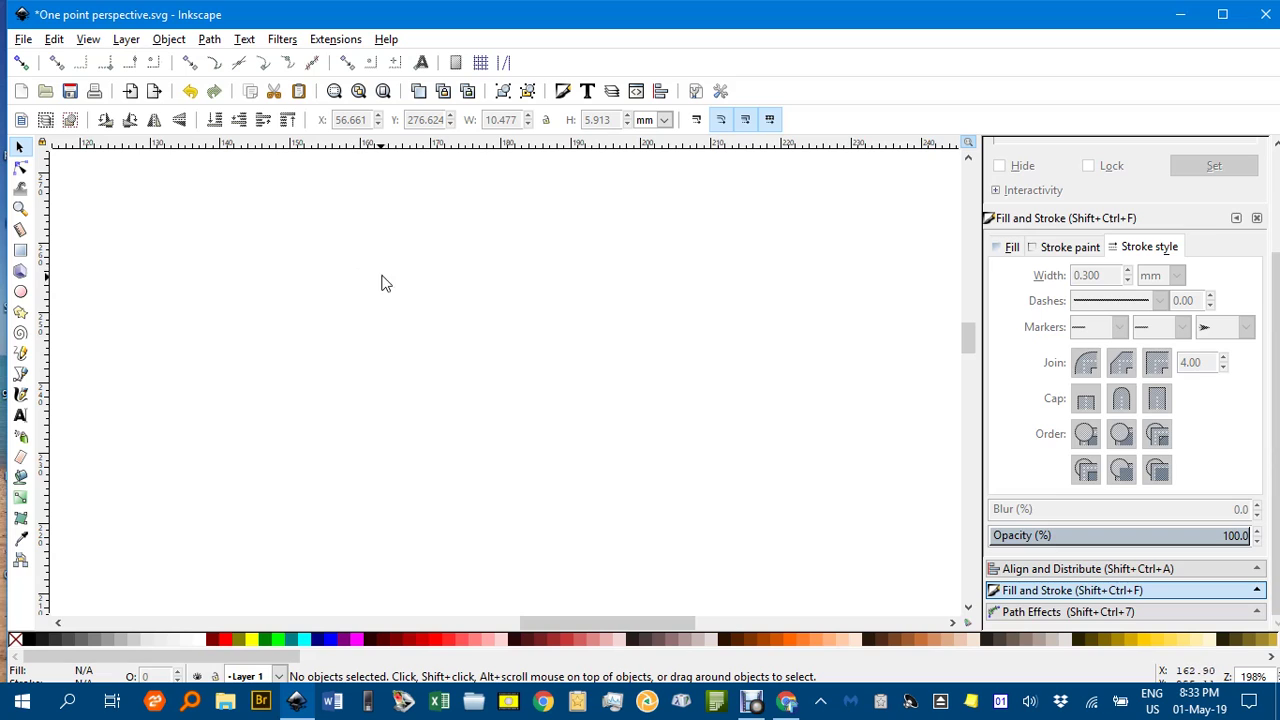
# Place a horizontal horizon guide and a vertical guide crossing in the upper-left as the vanishing point
pyautogui.moveTo(320, 147); pyautogui.dragTo(305, 258)
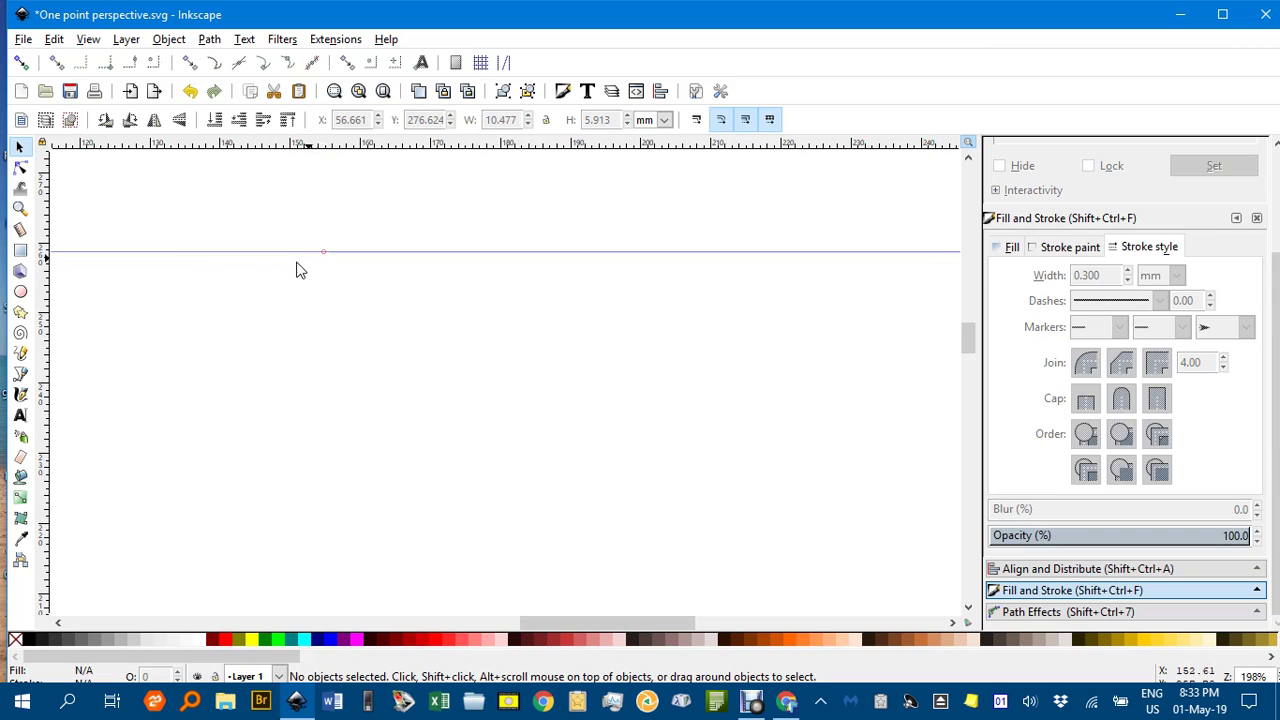
pyautogui.moveTo(46, 222); pyautogui.dragTo(324, 257)
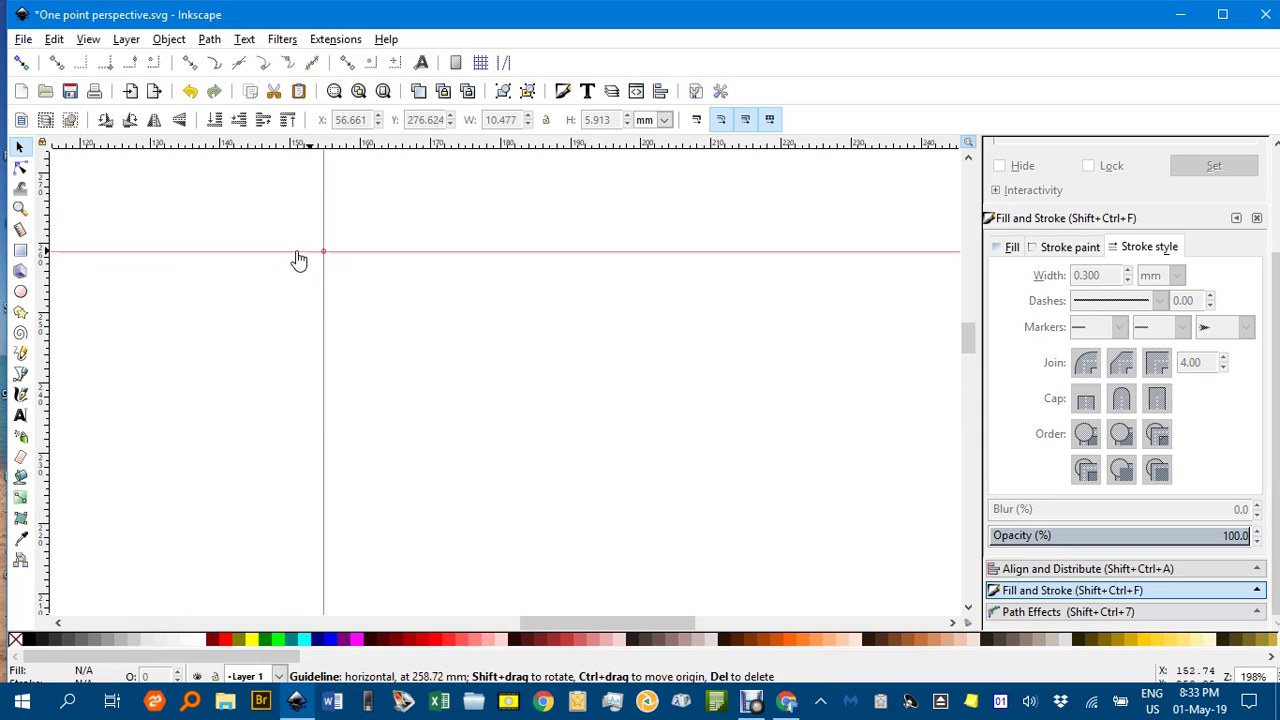
pyautogui.click(18, 148)
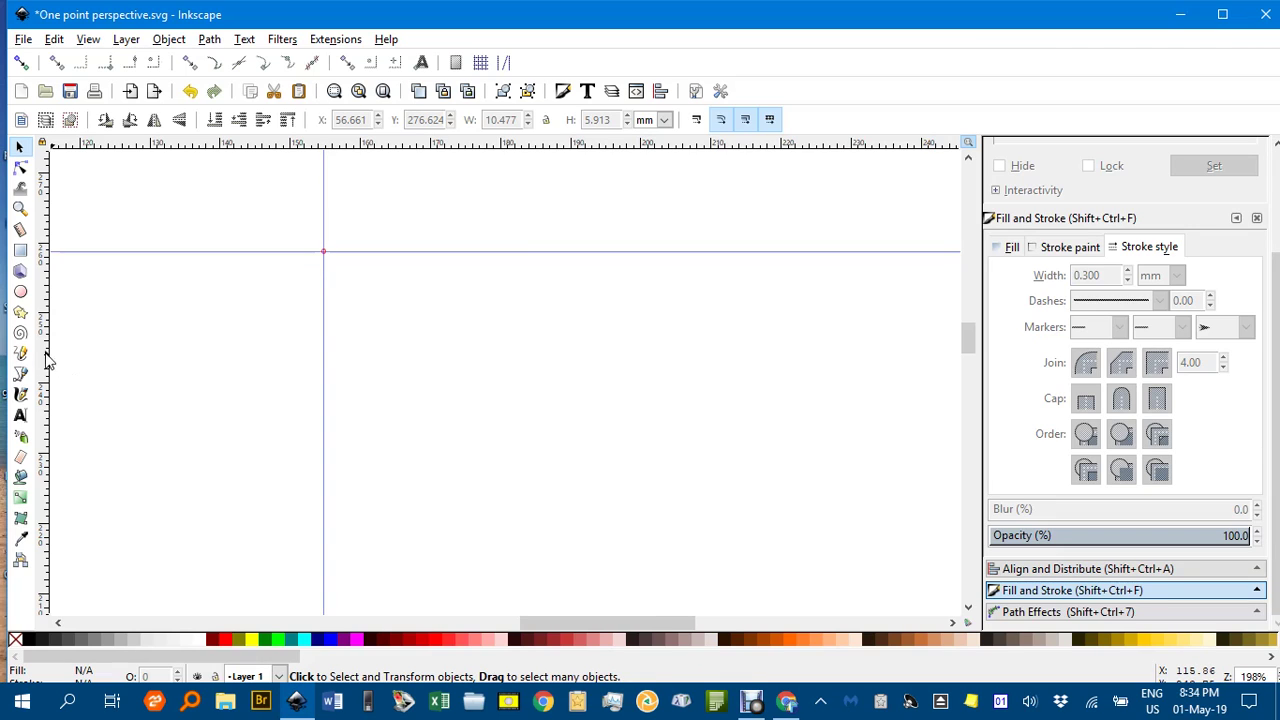
# Draw an outlined front-face rectangle below and right of the guide crossing
pyautogui.click(20, 251)
pyautogui.moveTo(453, 348)
pyautogui.mouseDown()
pyautogui.moveTo(586, 426)
pyautogui.moveTo(575, 509)
pyautogui.mouseUp()
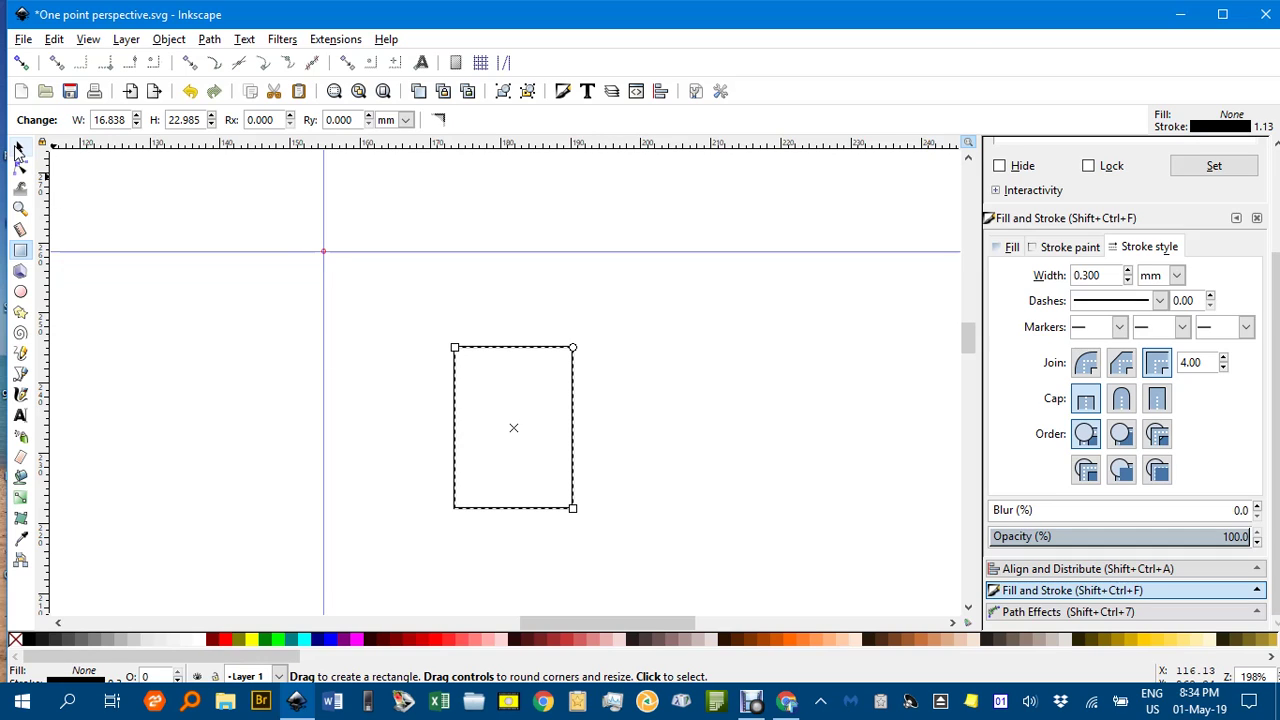
pyautogui.click(27, 370)
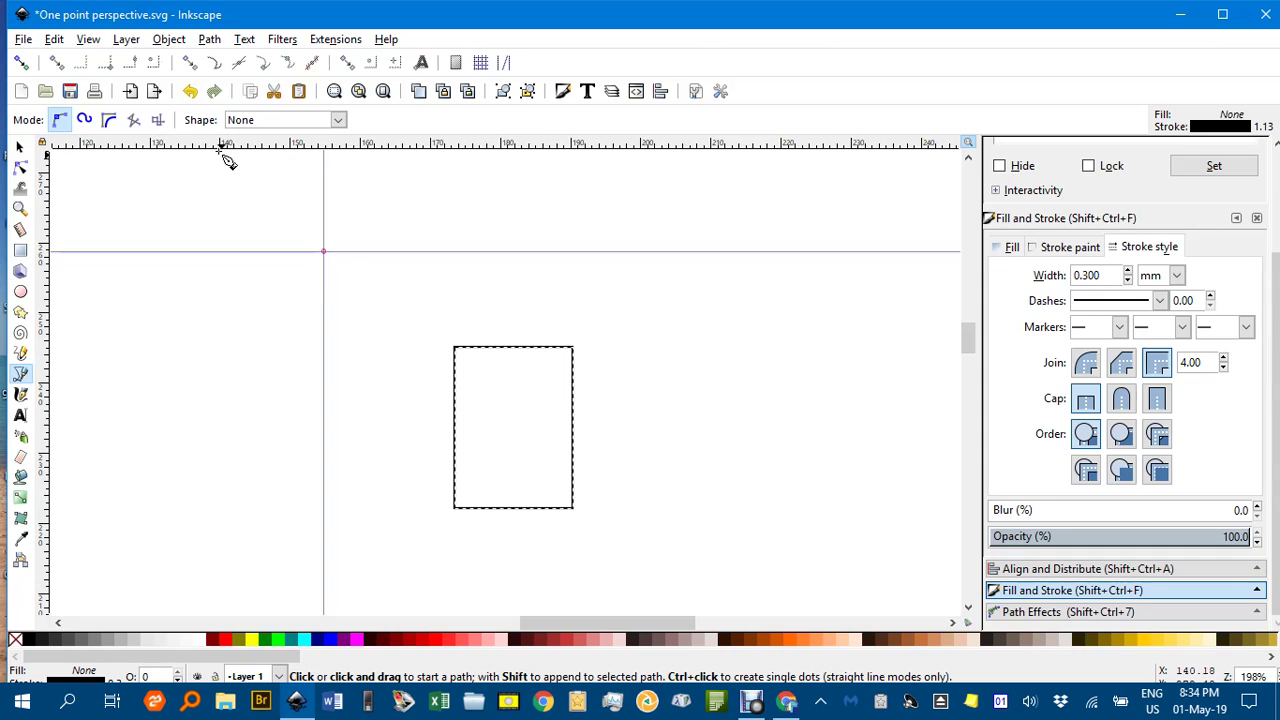
# Enable snapping, including snapping to paths and cusp nodes
pyautogui.click(21, 62)
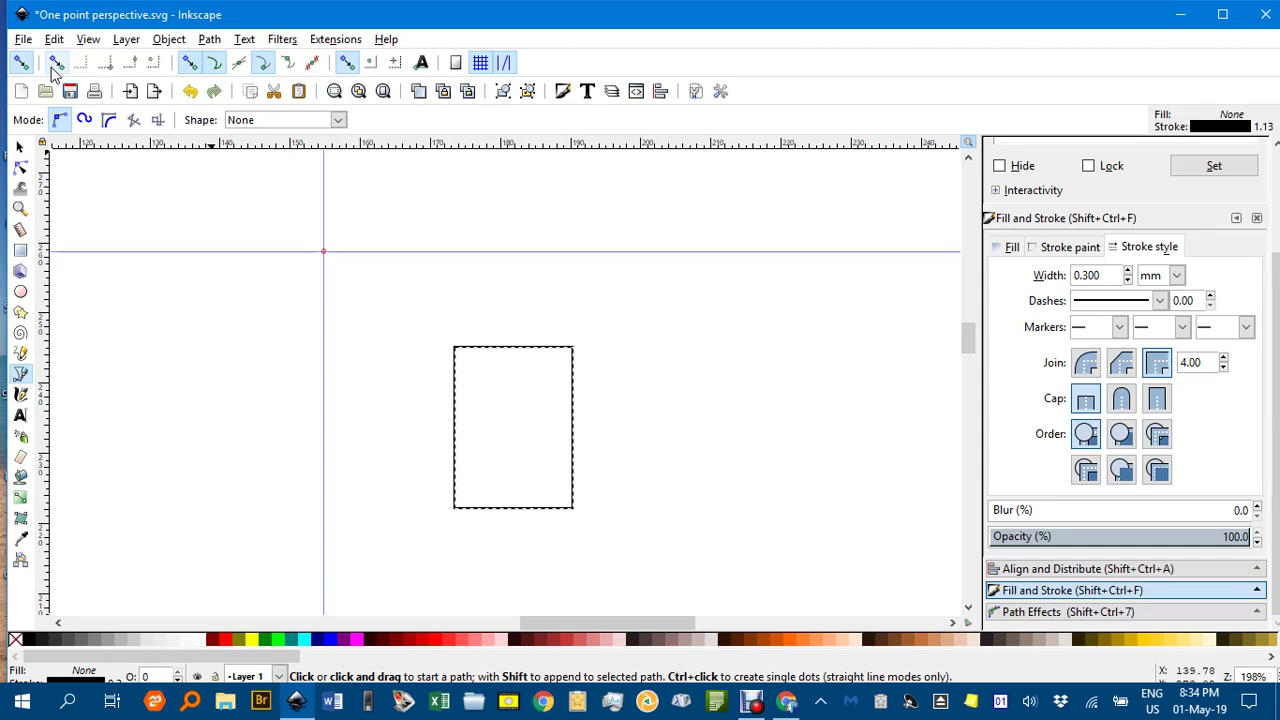
pyautogui.click(214, 64)
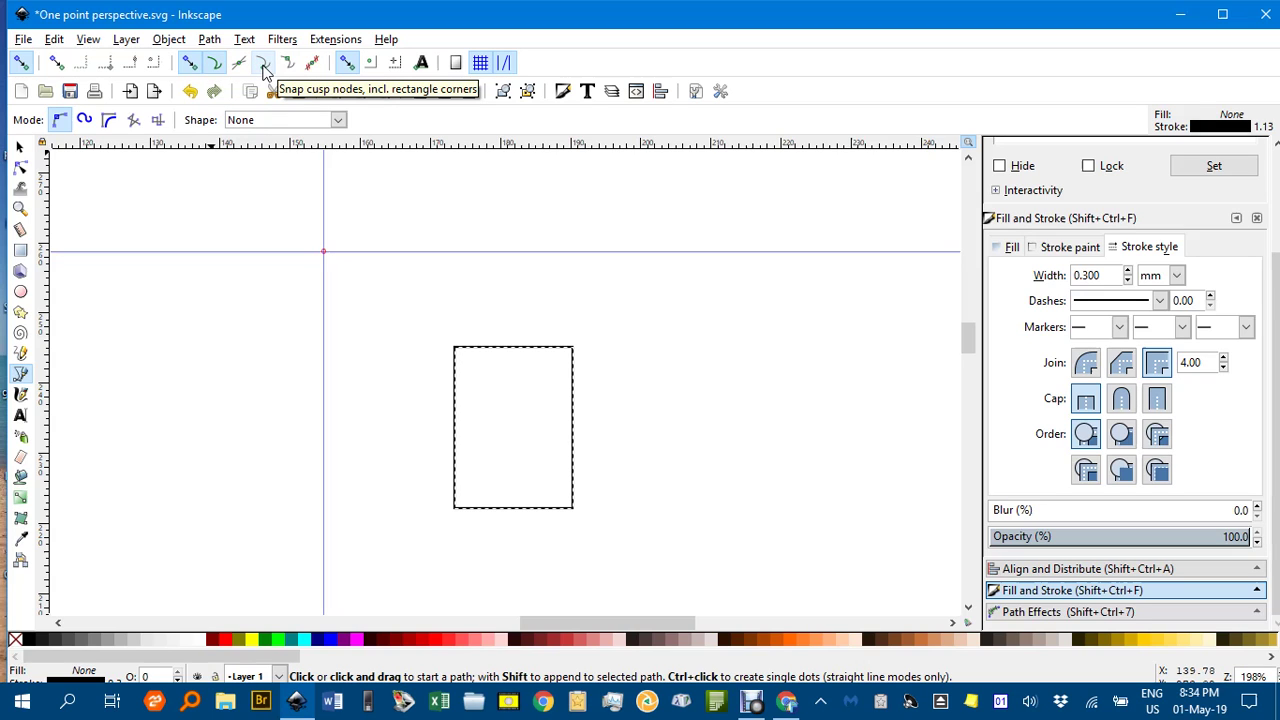
pyautogui.click(263, 66)
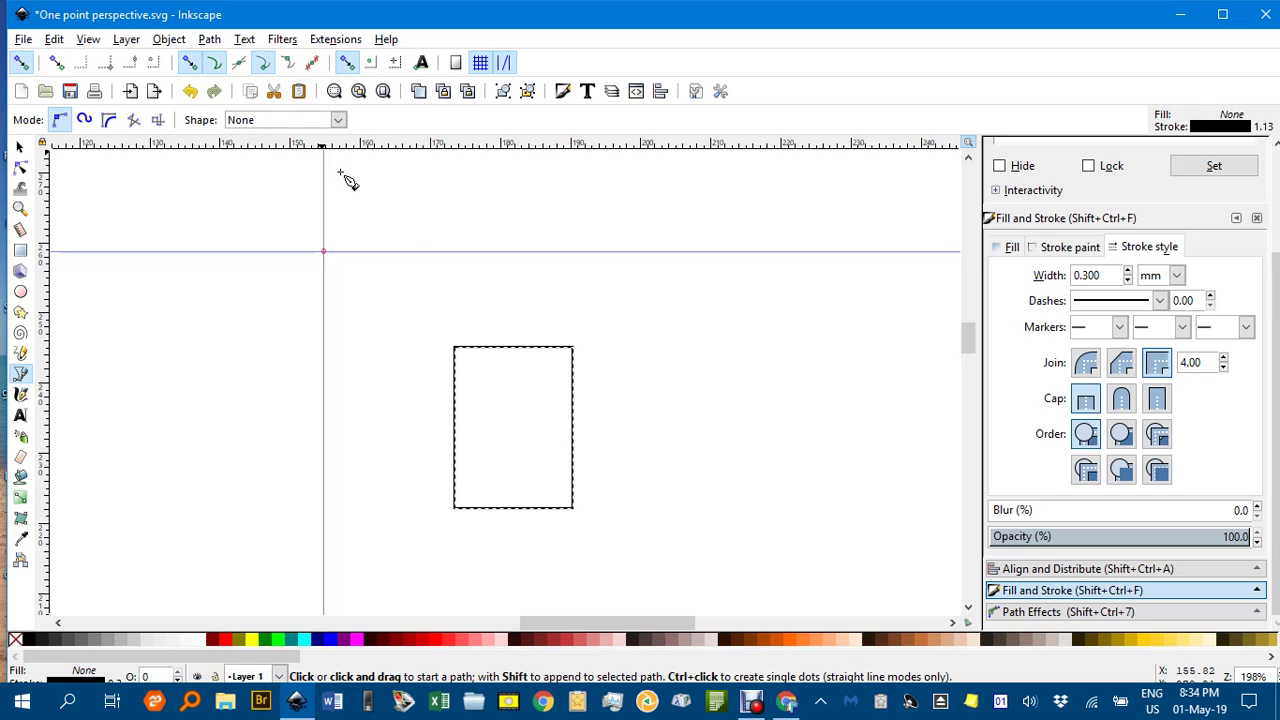
# Draw receding lines from the rectangle's top-left, top-right and bottom-left corners to the vanishing point
pyautogui.click(456, 349)
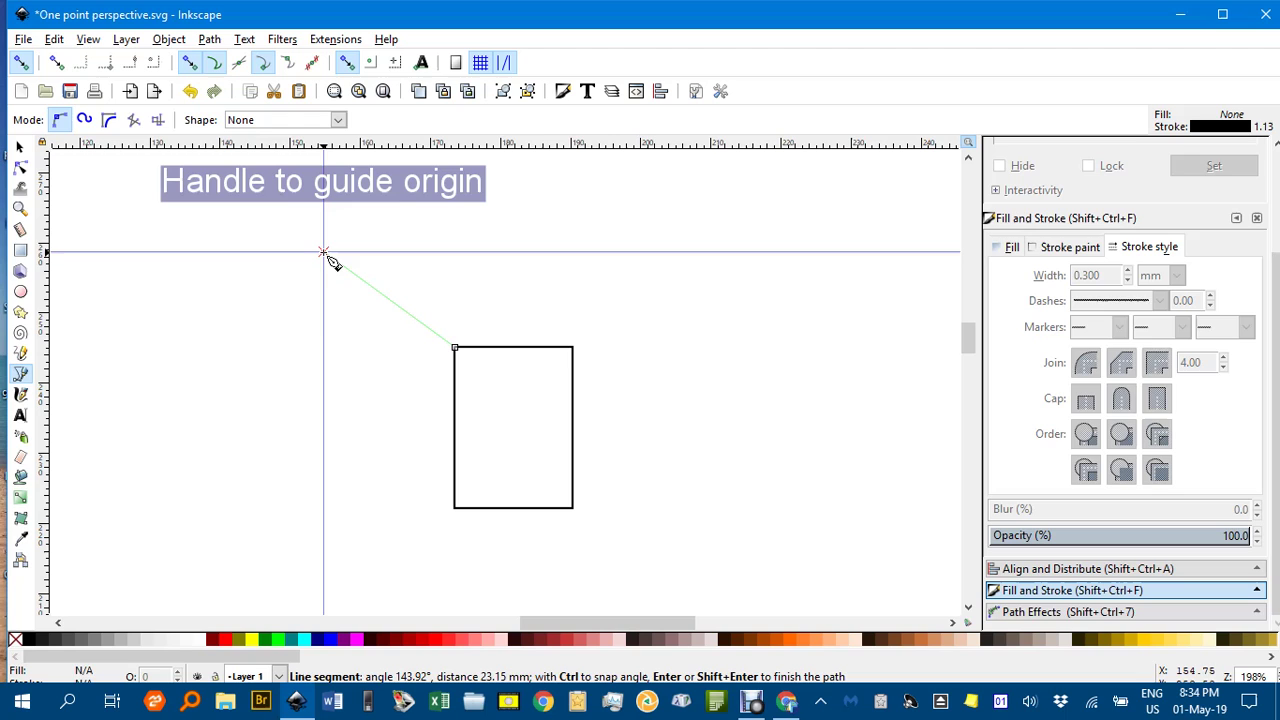
pyautogui.doubleClick(323, 252)
pyautogui.click(574, 349)
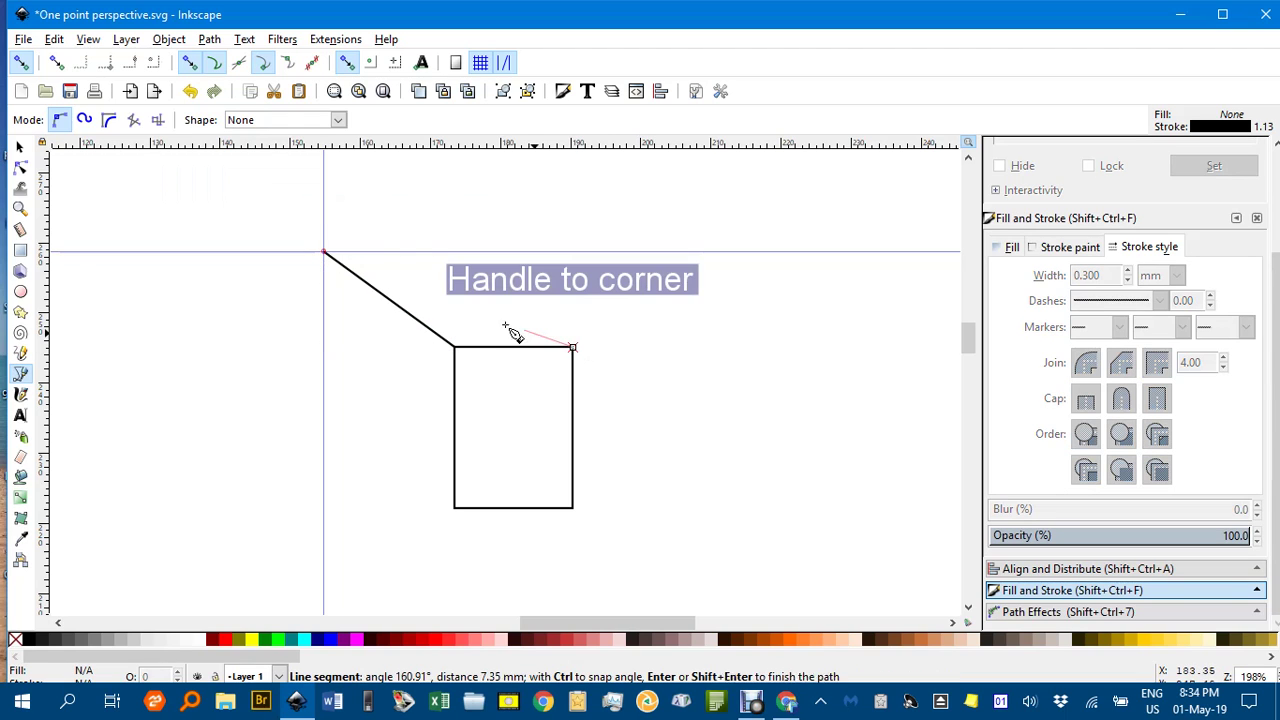
pyautogui.doubleClick(323, 252)
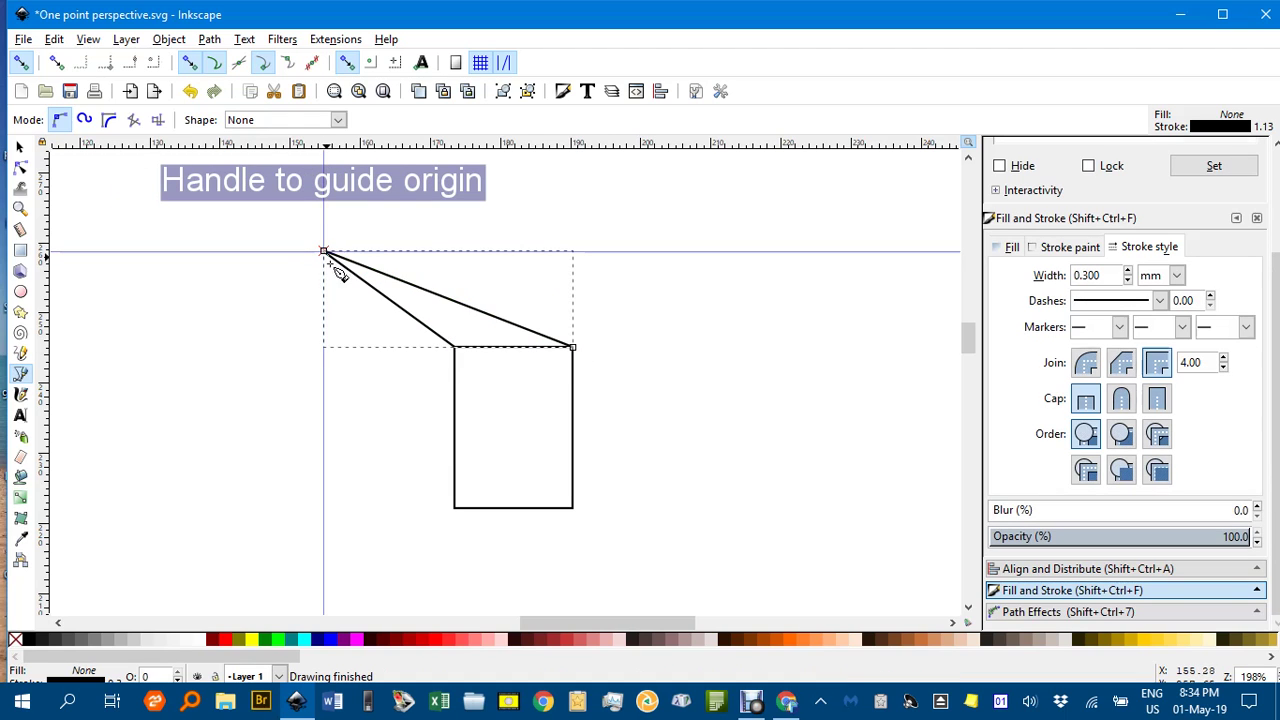
pyautogui.click(455, 508)
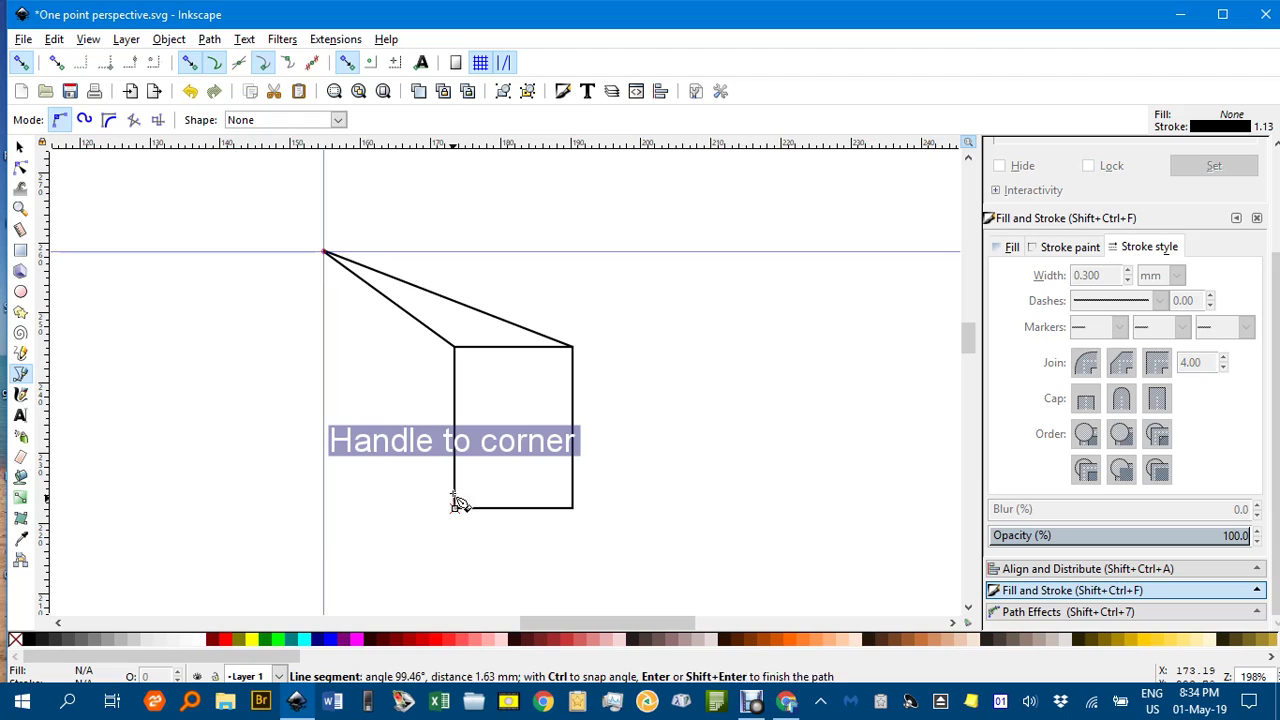
pyautogui.doubleClick(323, 252)
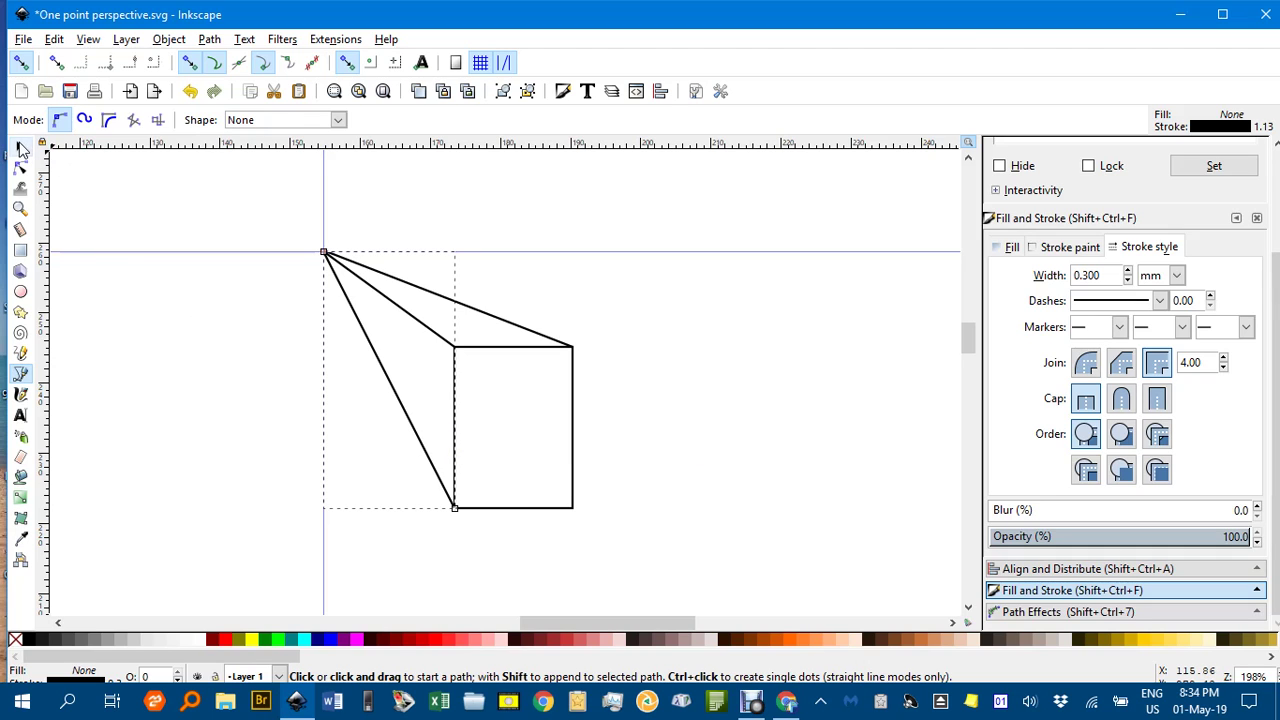
pyautogui.click(22, 148)
# Draw a vertical back edge between the left receding lines and a horizontal edge to the upper-right line
pyautogui.click(212, 324)
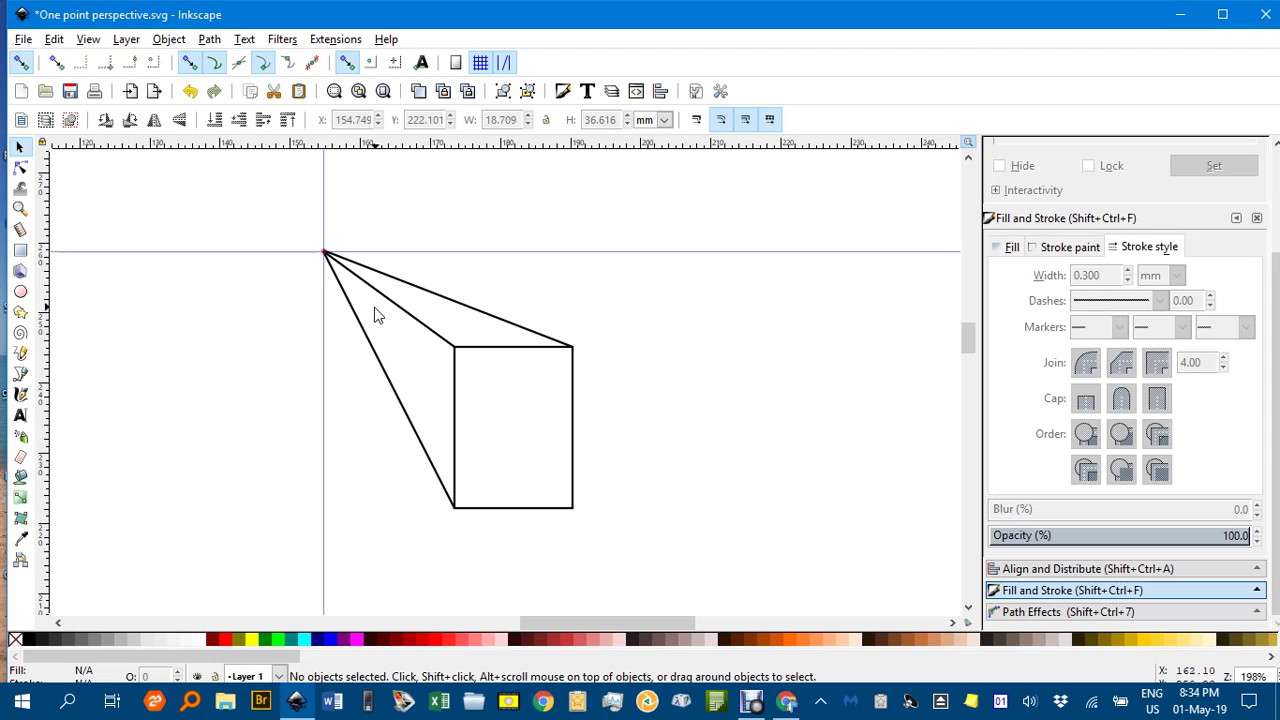
pyautogui.press('b')
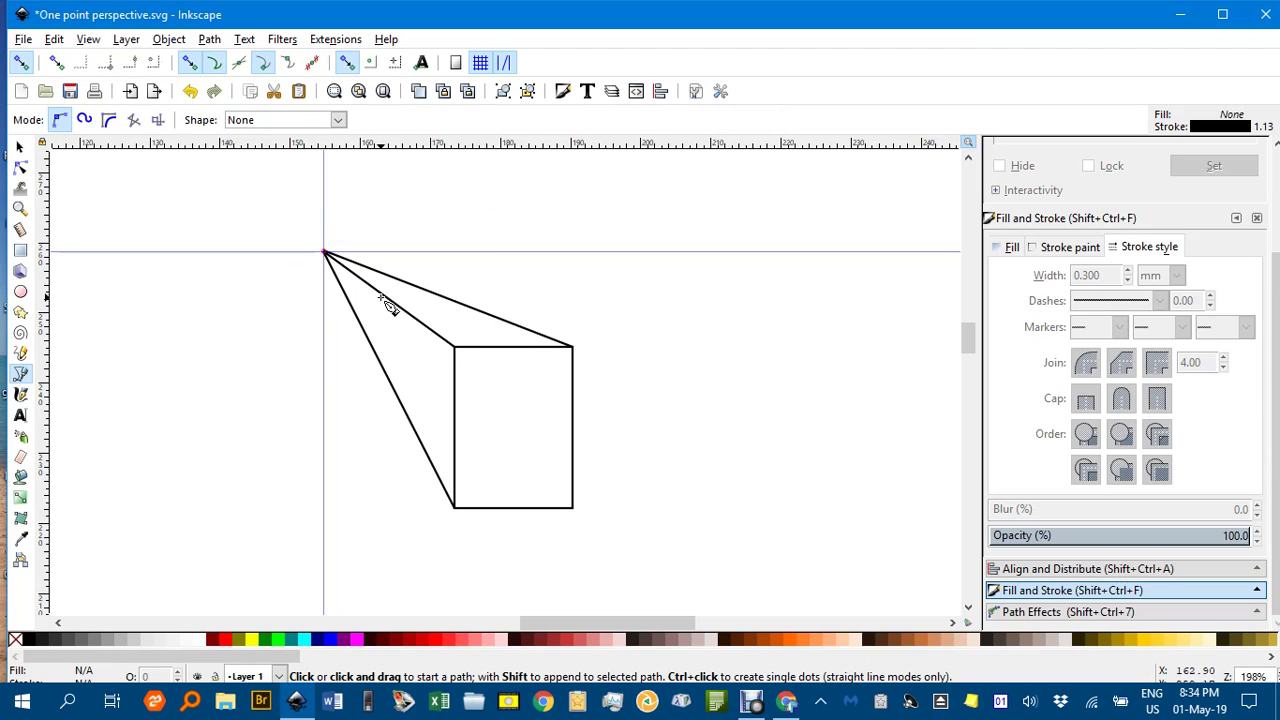
pyautogui.click(382, 298)
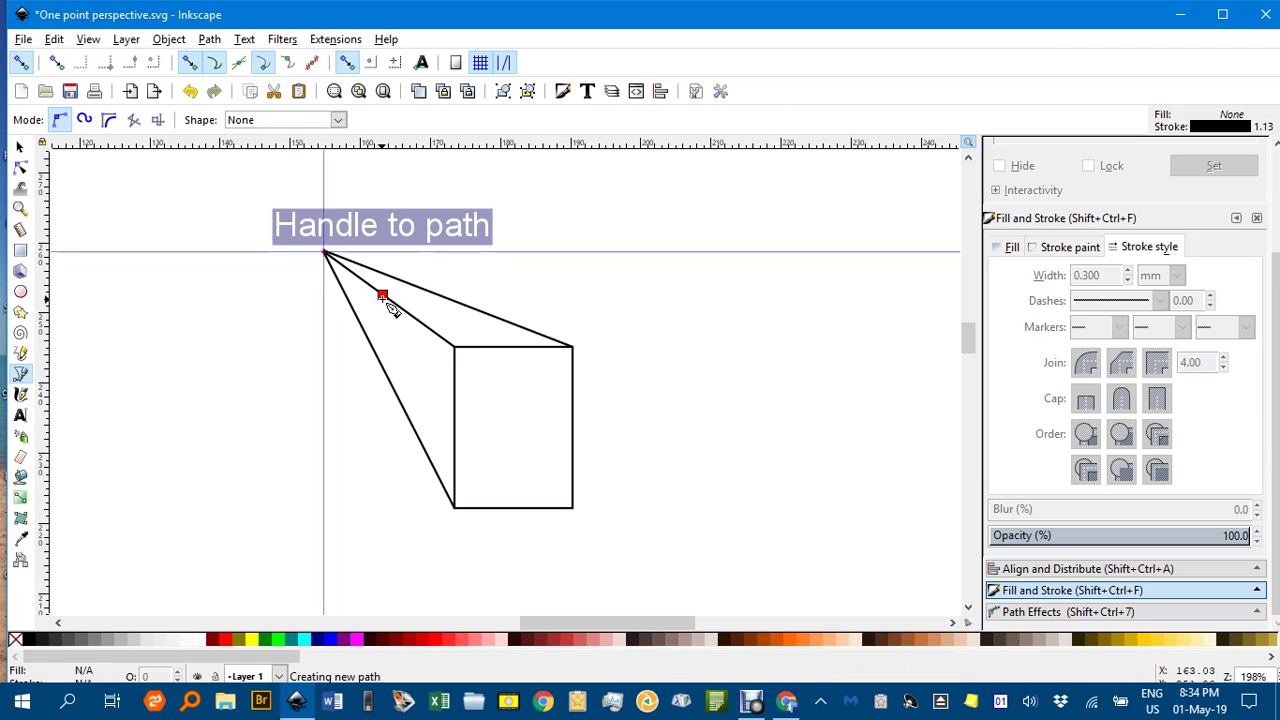
pyautogui.doubleClick(383, 368)
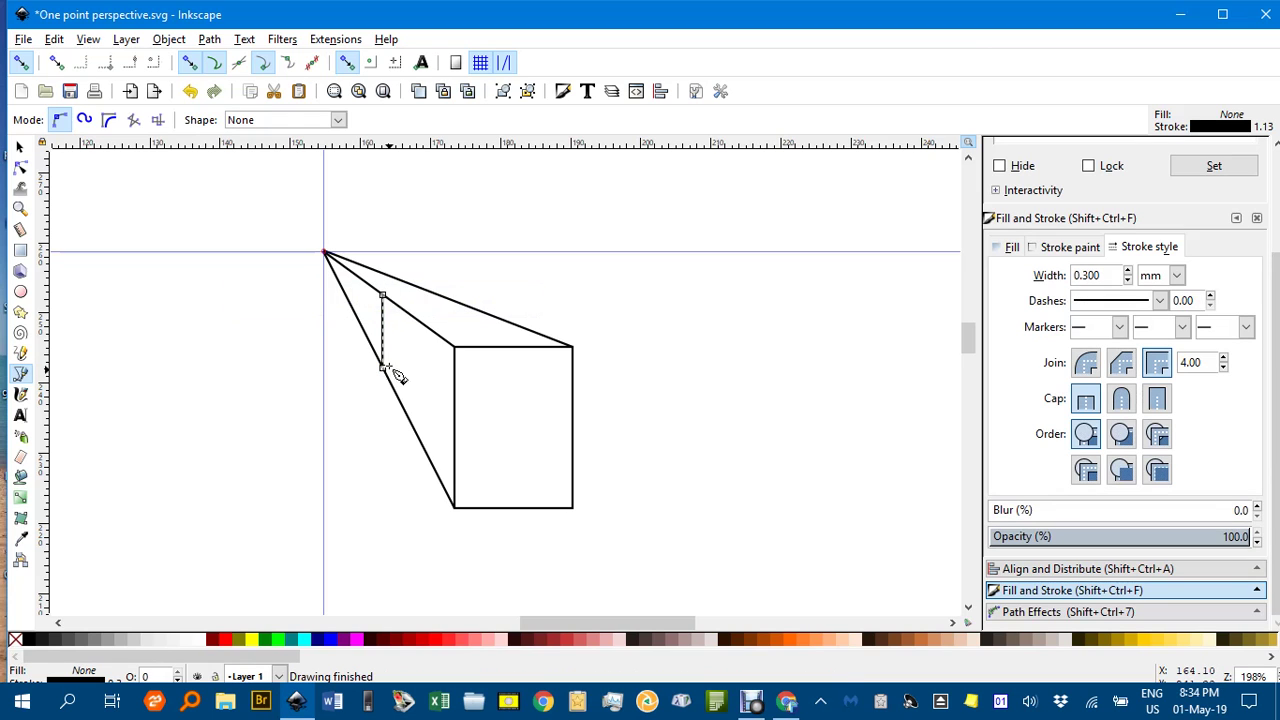
pyautogui.click(383, 297)
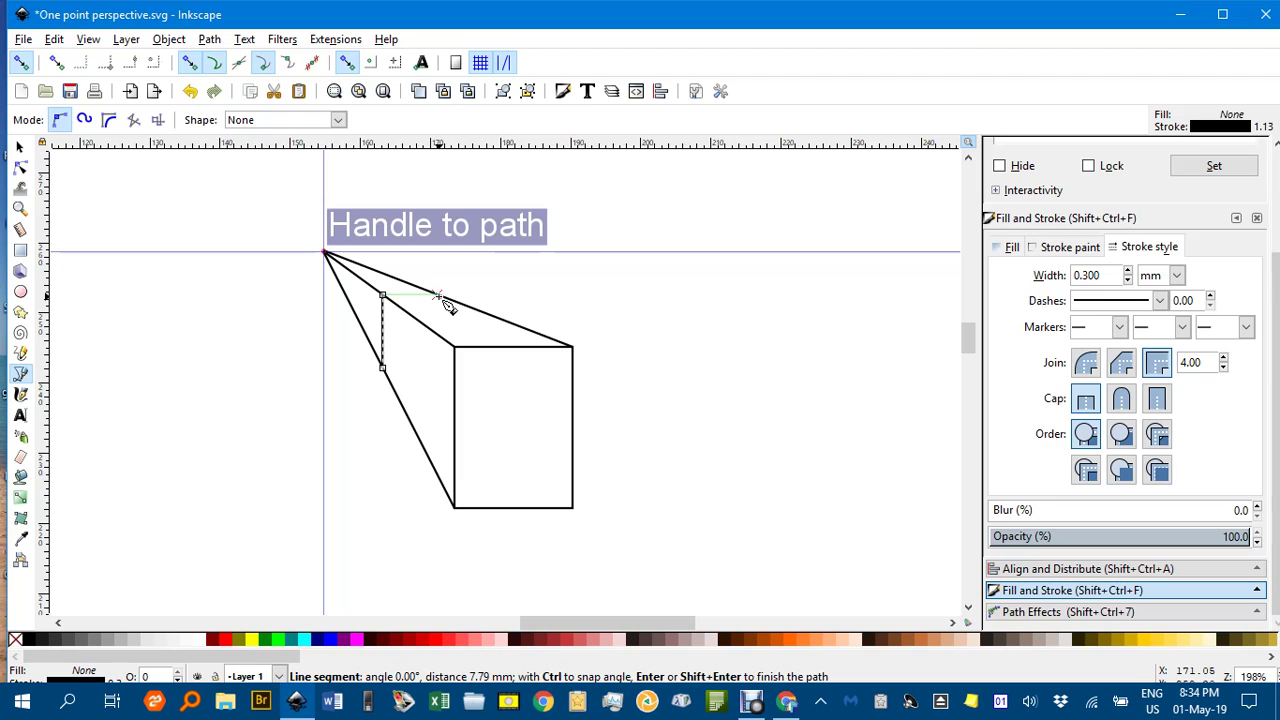
pyautogui.doubleClick(437, 296)
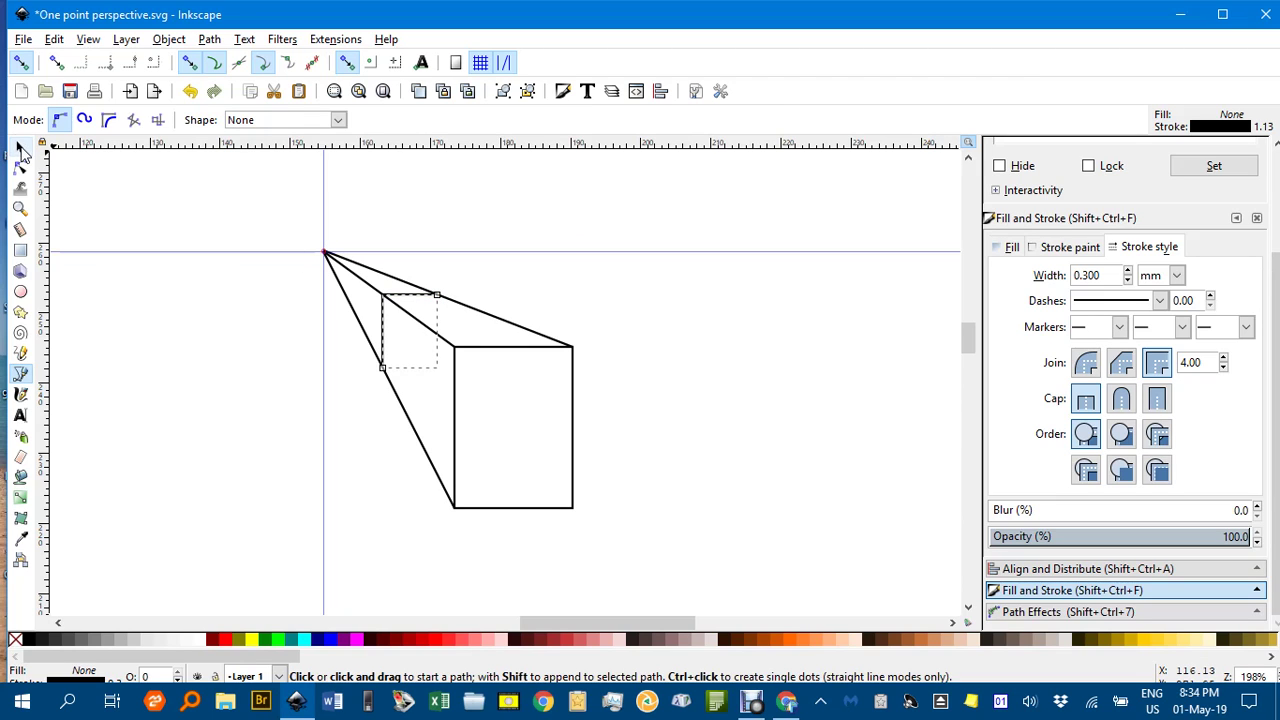
pyautogui.click(21, 149)
pyautogui.click(128, 180)
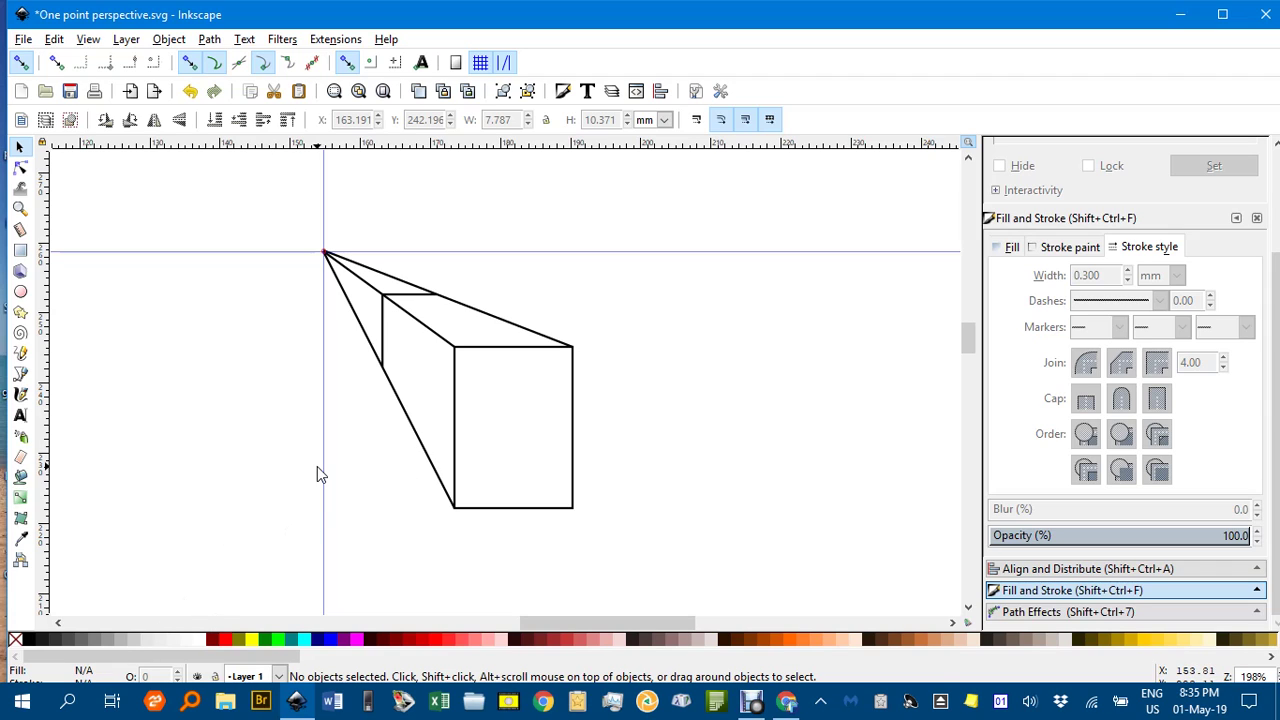
# Trace the left side face between the back edge and front-left corners, and fill it yellow
pyautogui.press('b')
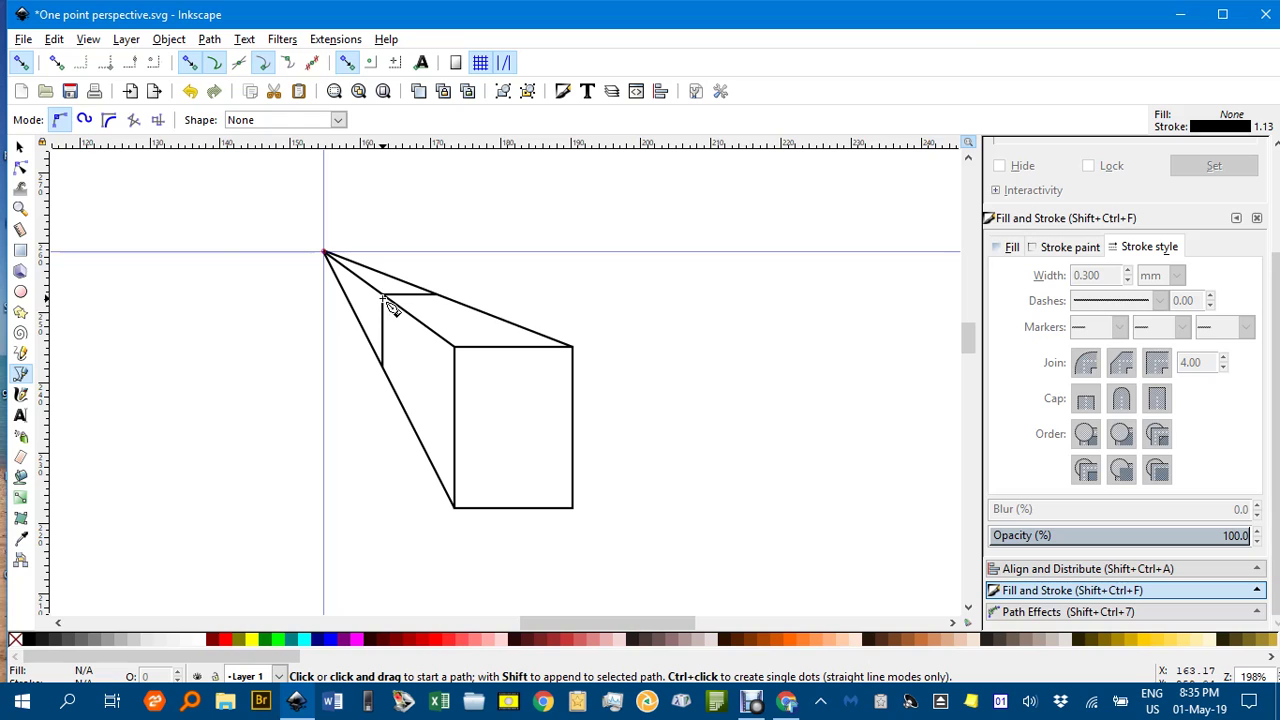
pyautogui.click(382, 367)
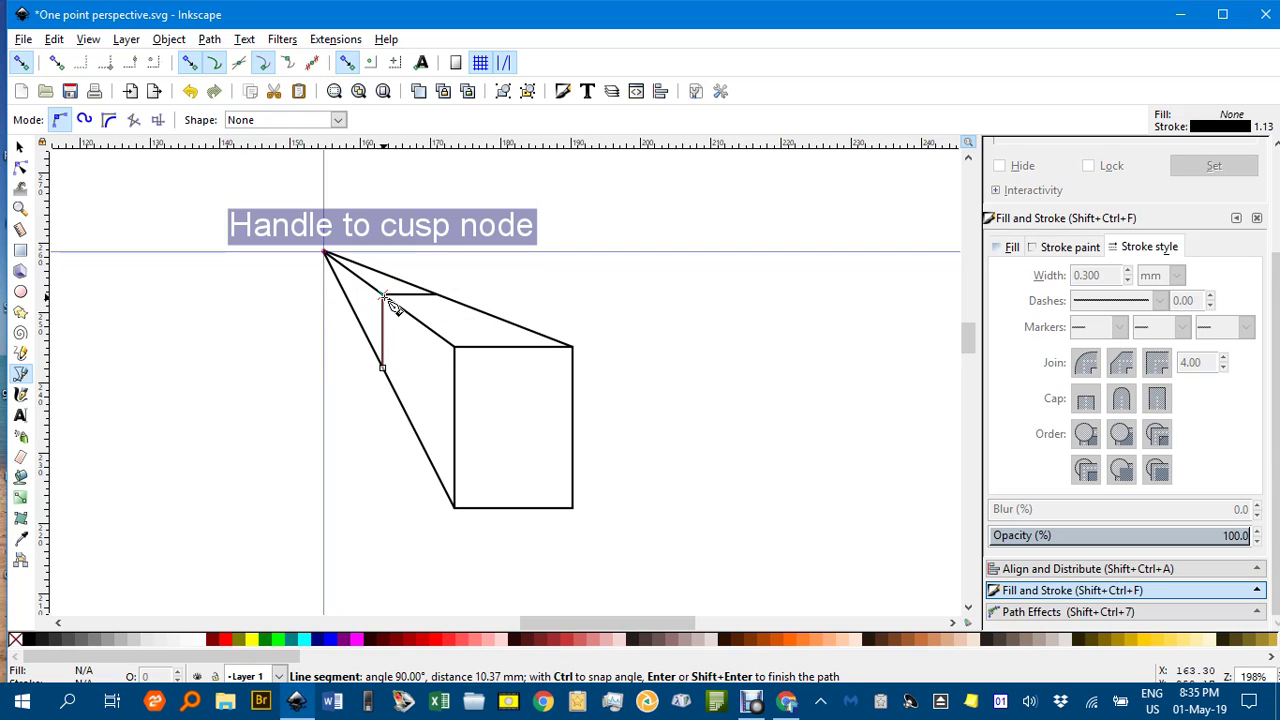
pyautogui.click(382, 295)
pyautogui.click(455, 347)
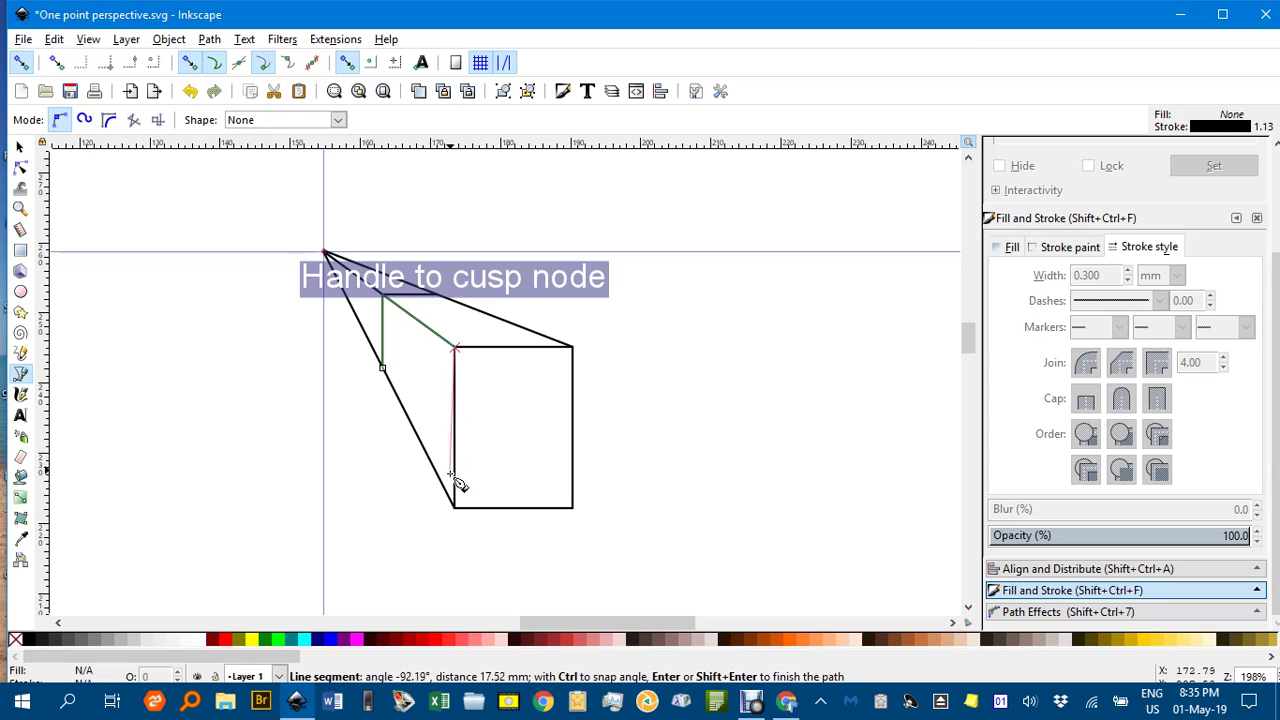
pyautogui.click(455, 508)
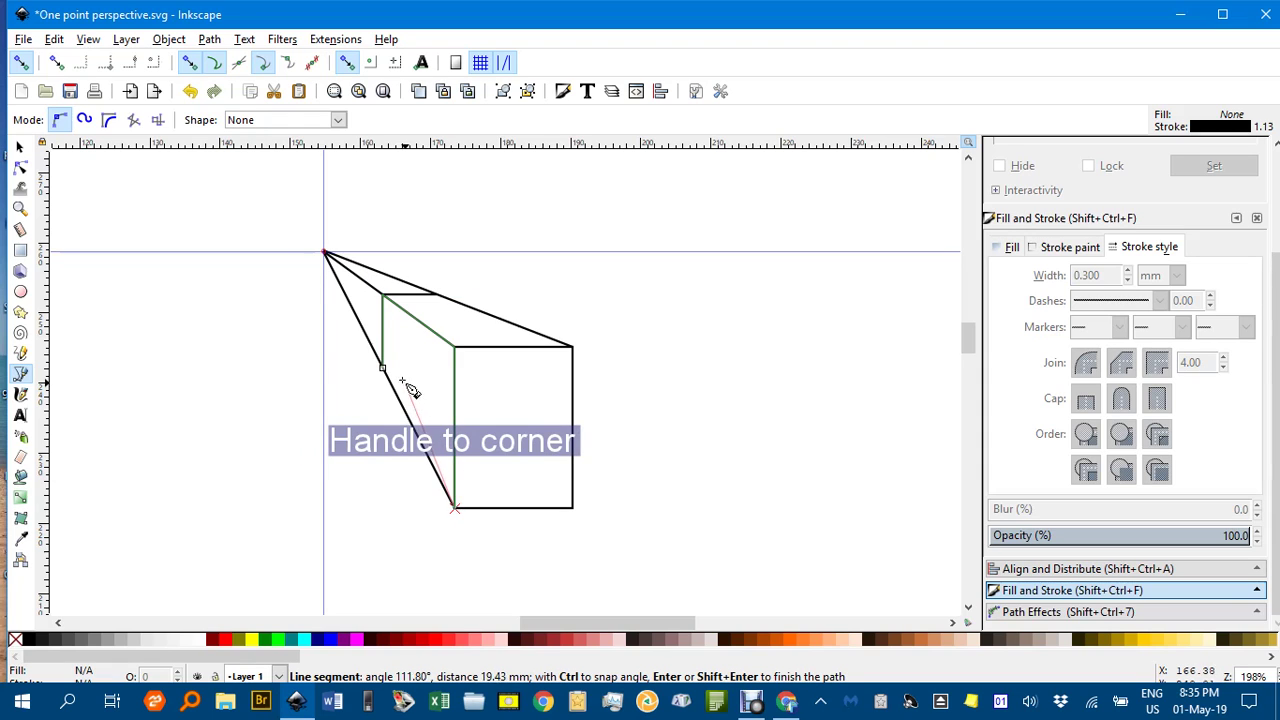
pyautogui.click(382, 368)
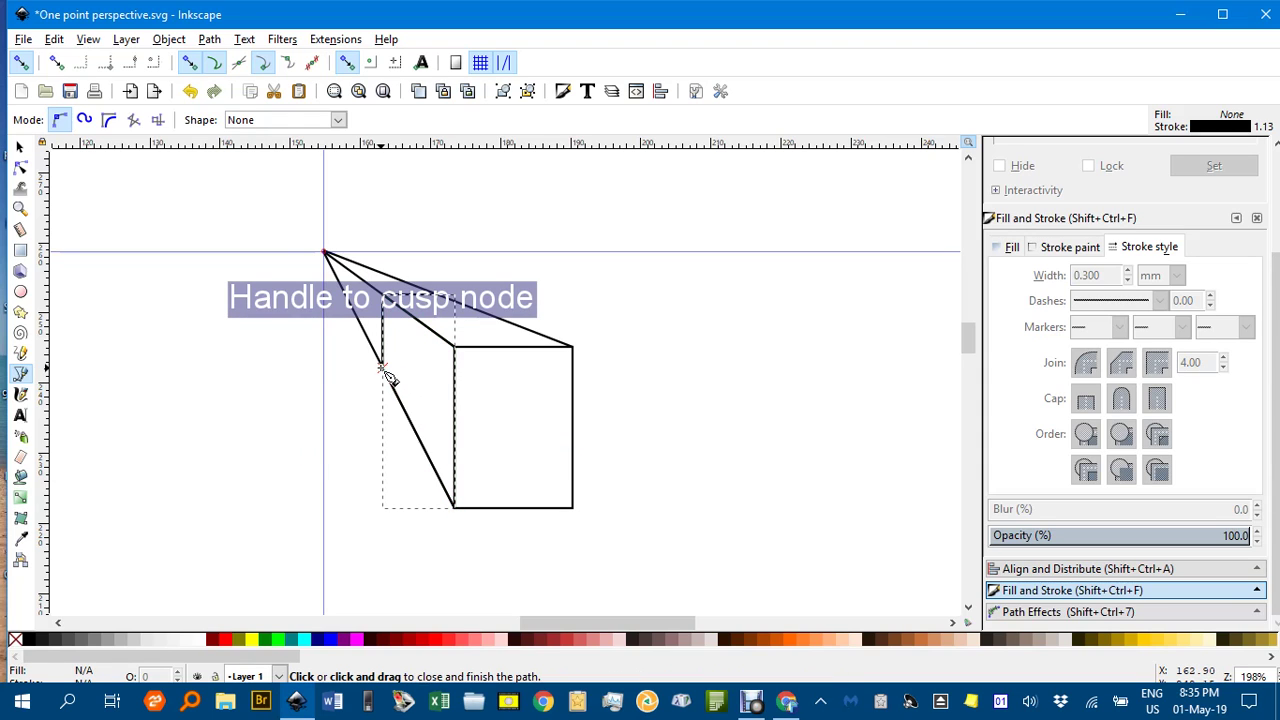
pyautogui.click(250, 640)
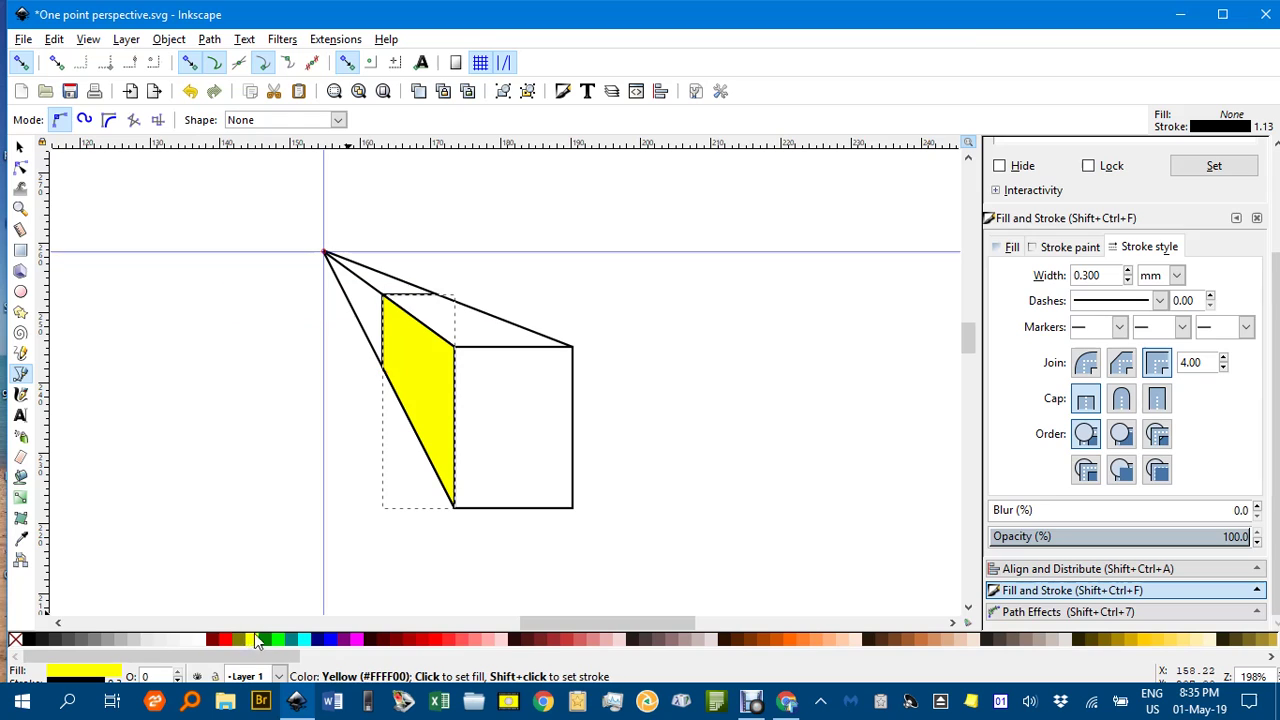
# Trace the four corners of the front square as a closed shape and fill it lime green
pyautogui.click(455, 508)
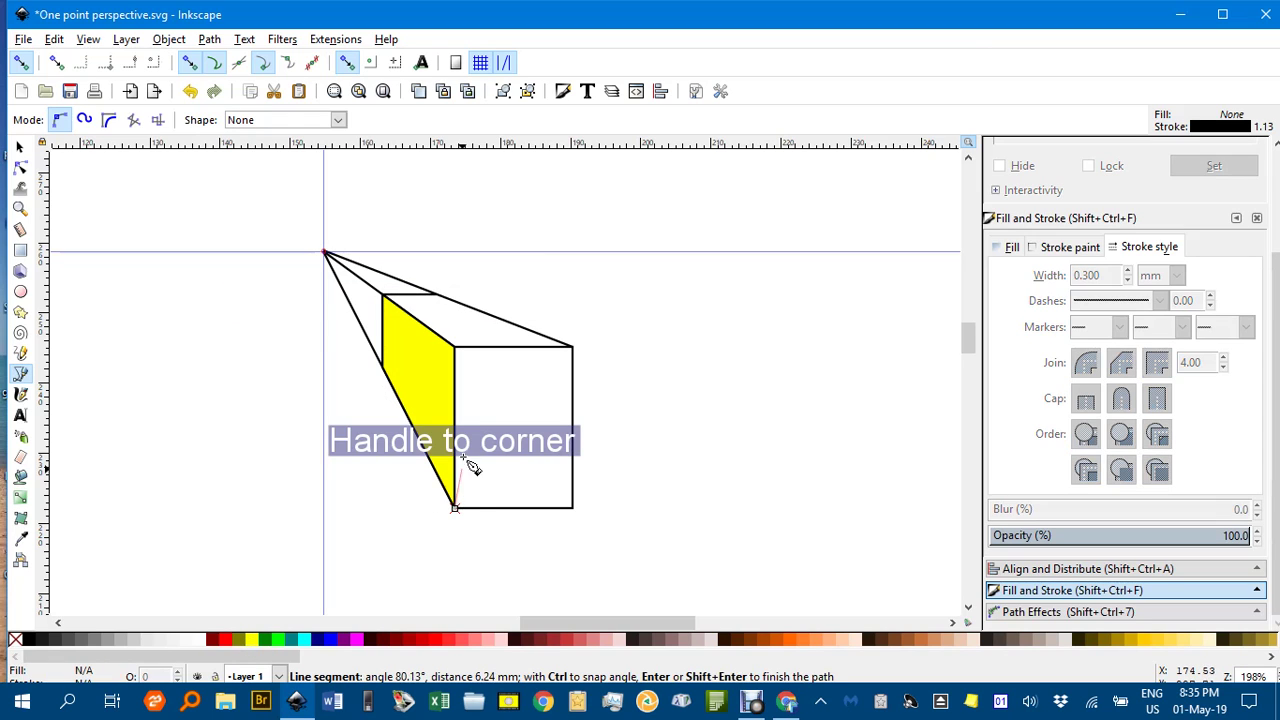
pyautogui.click(455, 347)
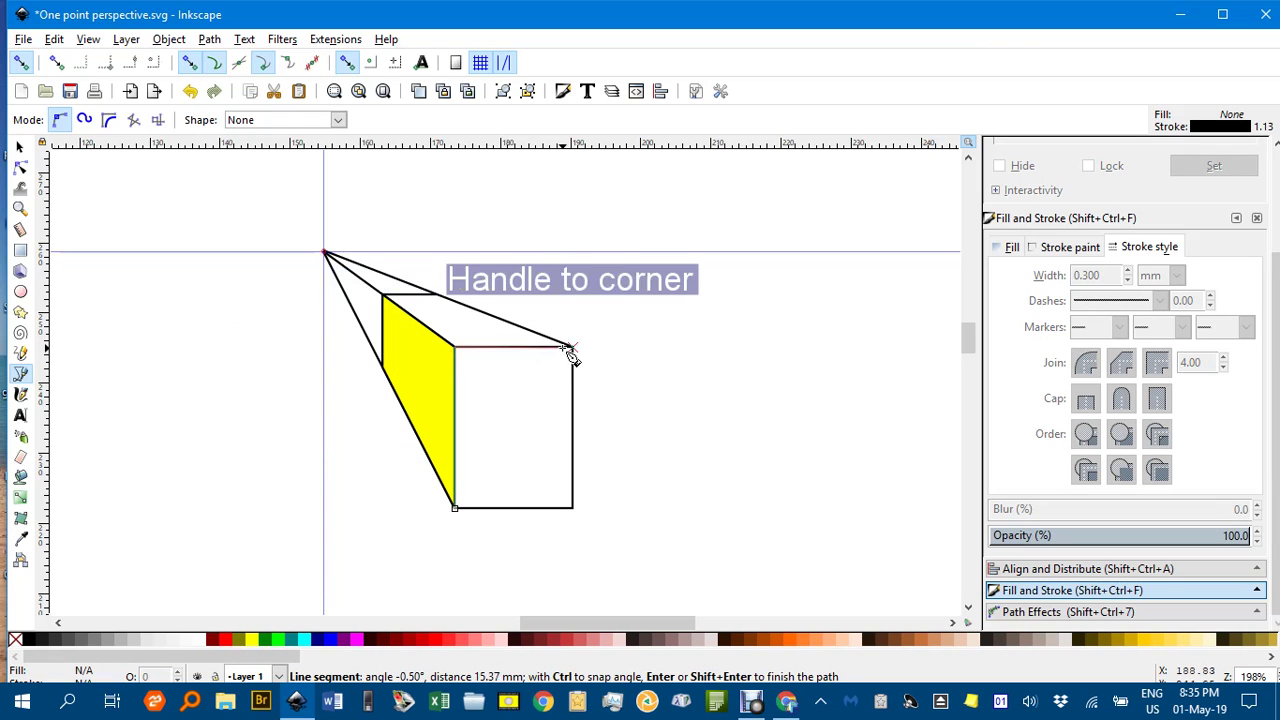
pyautogui.click(572, 347)
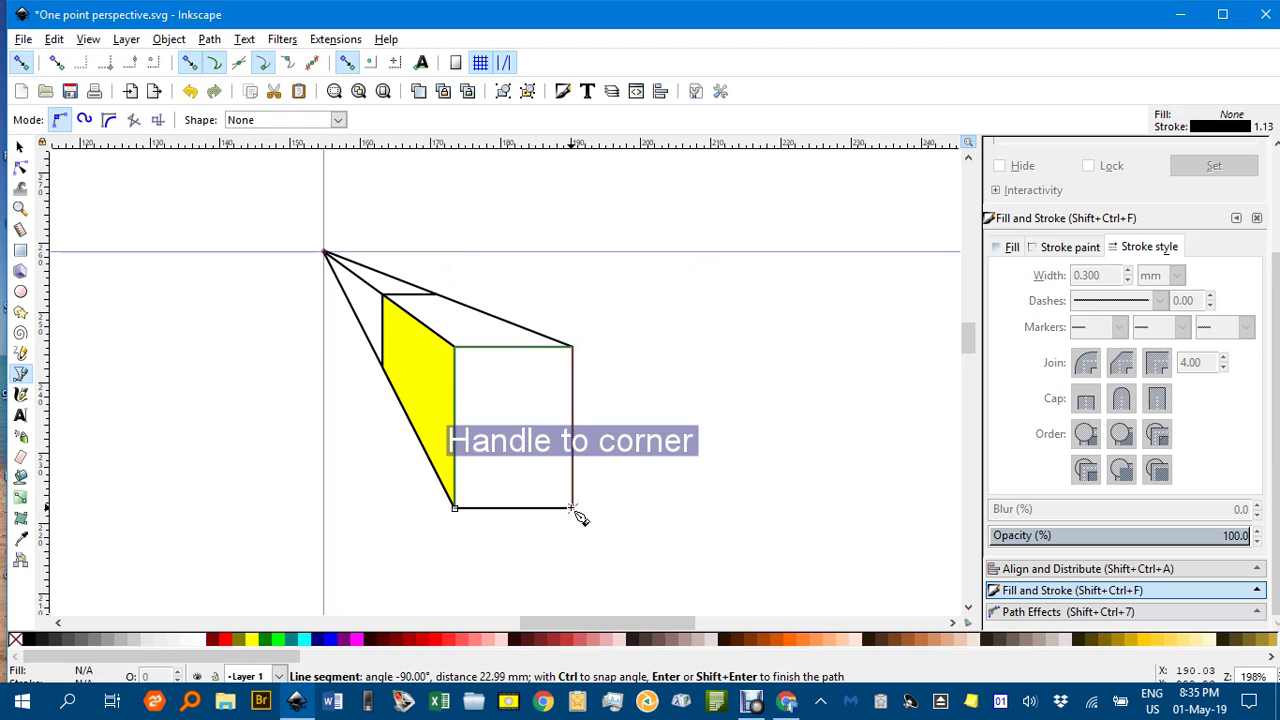
pyautogui.click(572, 508)
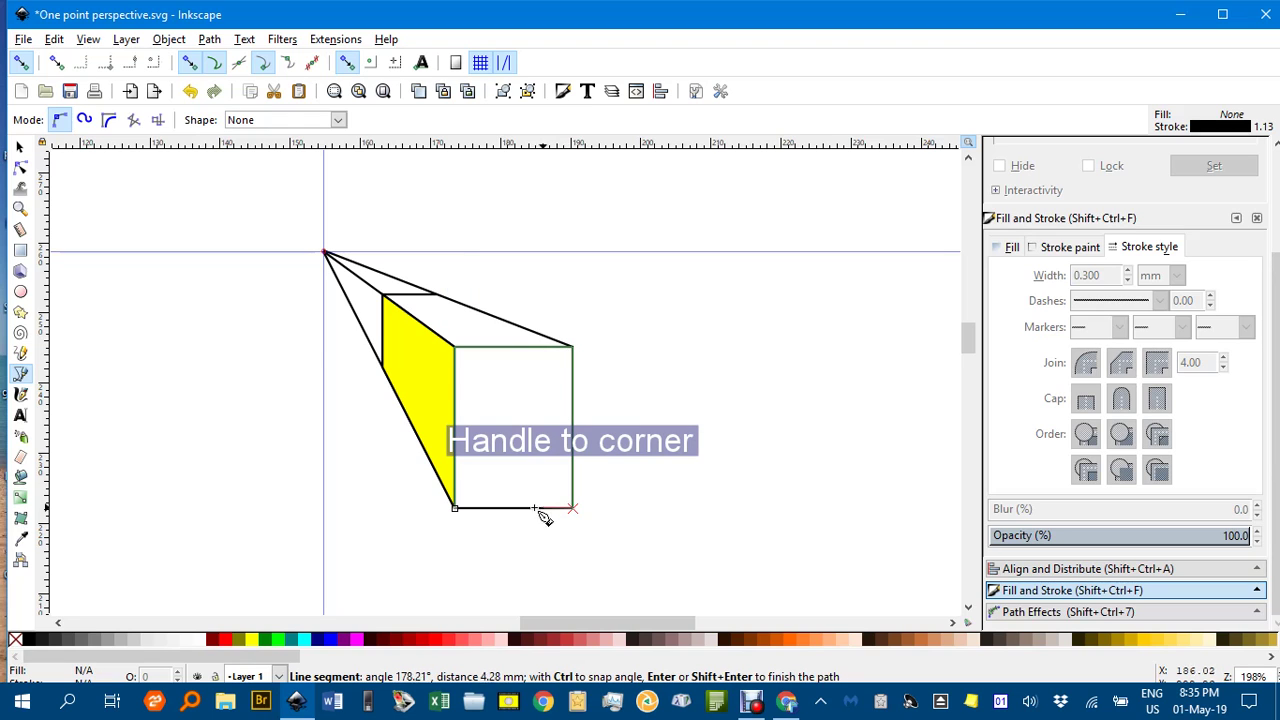
pyautogui.click(455, 508)
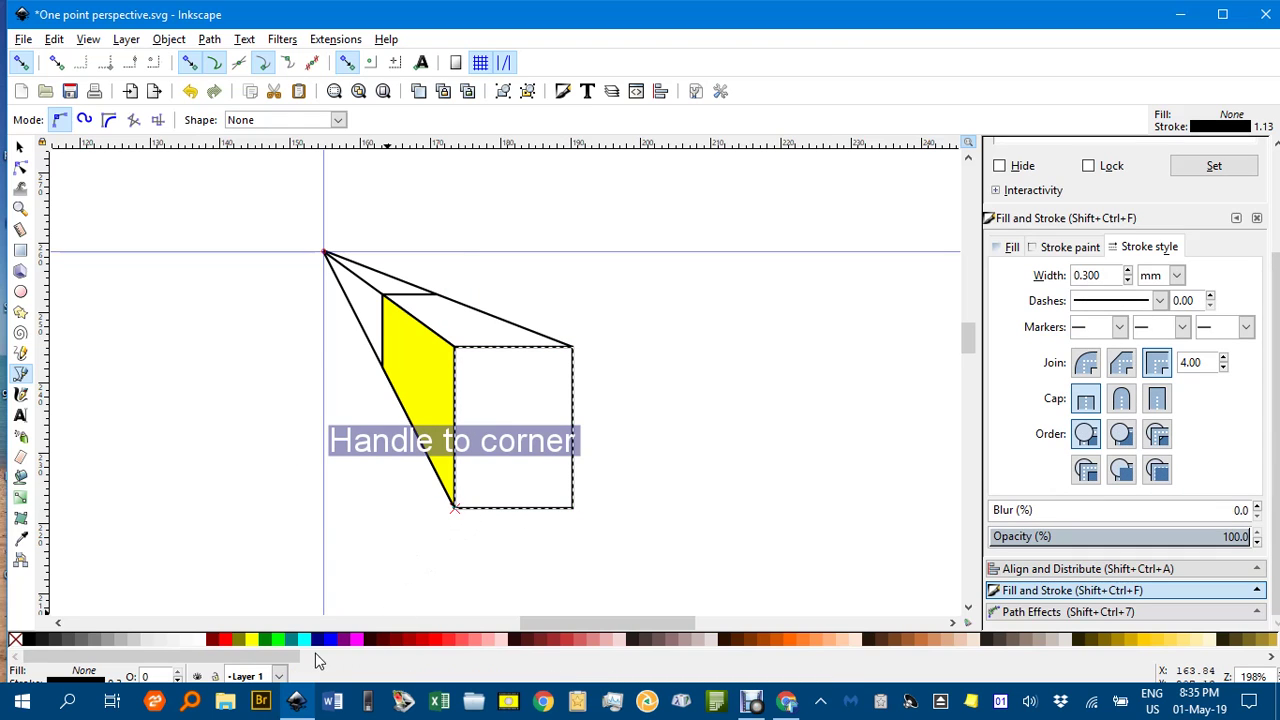
pyautogui.click(279, 639)
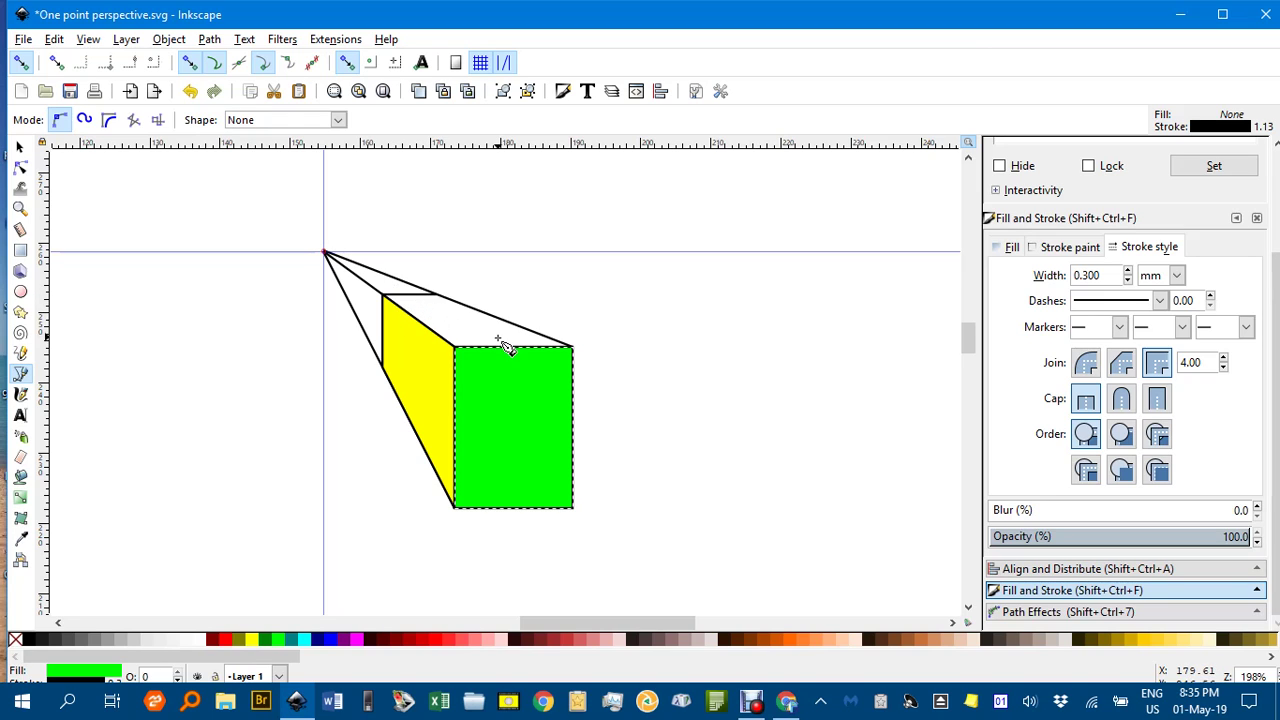
# Trace the top face from the back edges to the front top corners, fill it dark green, and deselect
pyautogui.click(383, 296)
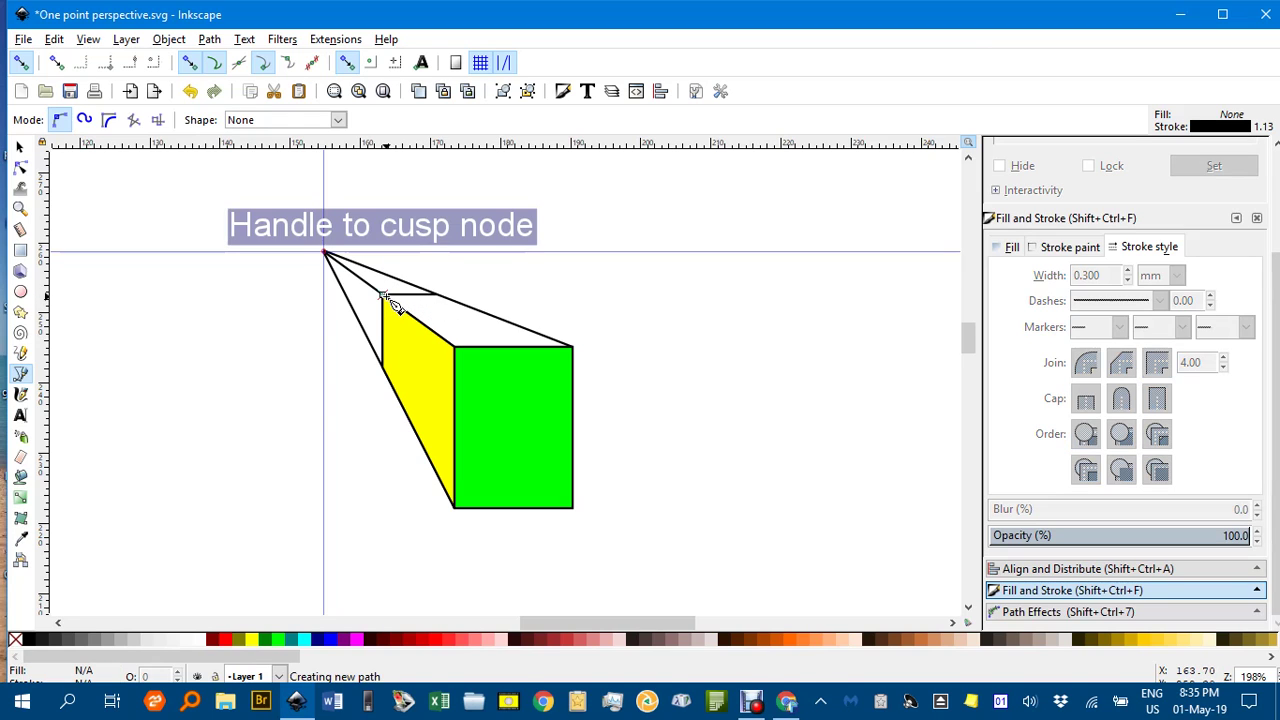
pyautogui.click(435, 295)
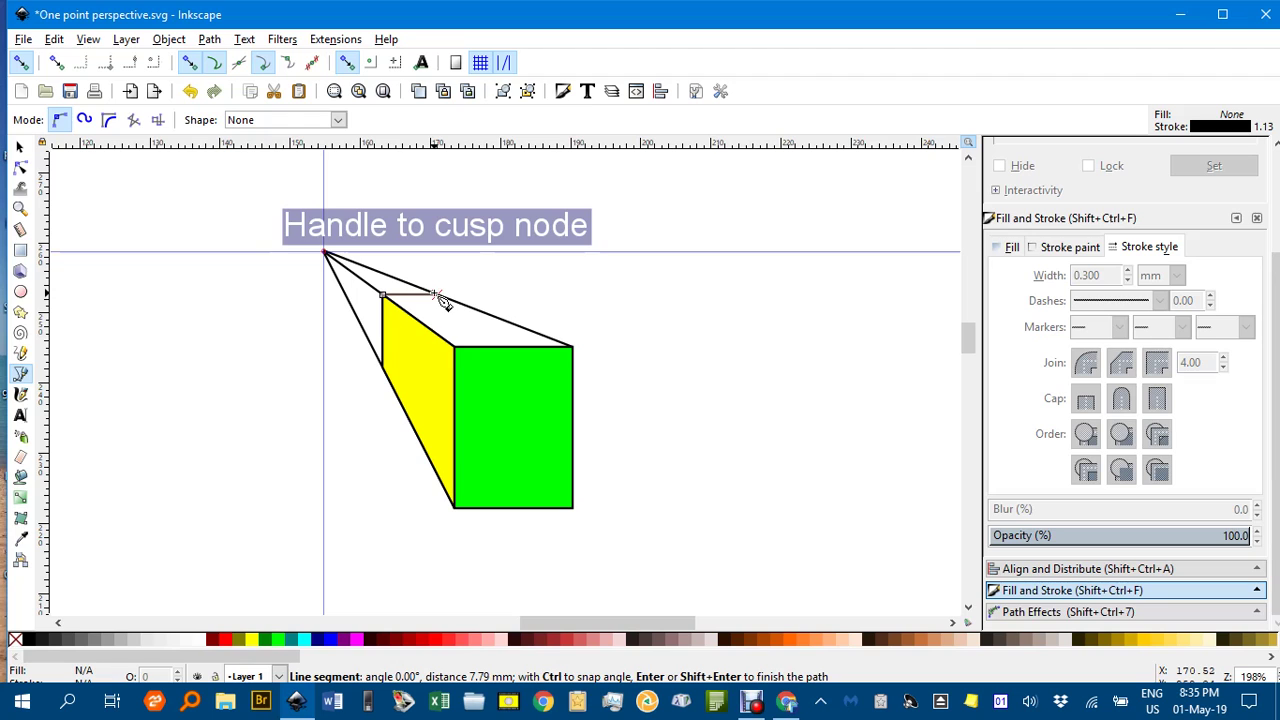
pyautogui.click(574, 348)
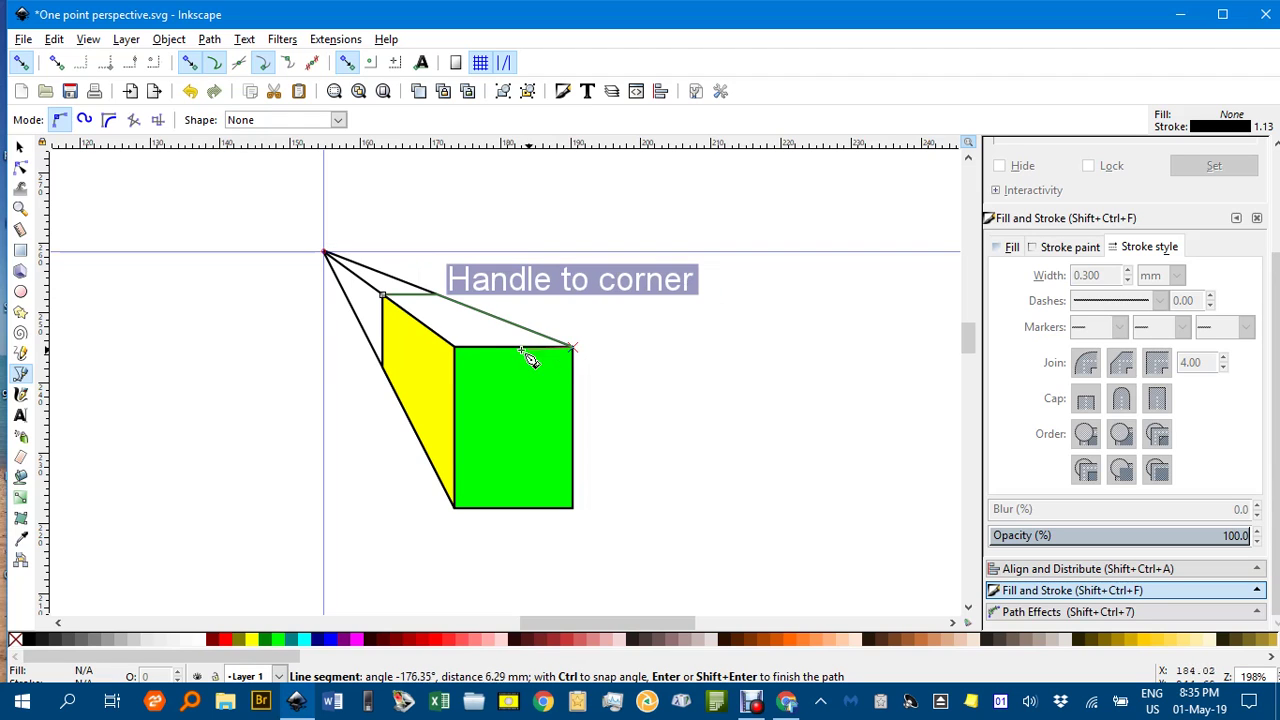
pyautogui.click(455, 347)
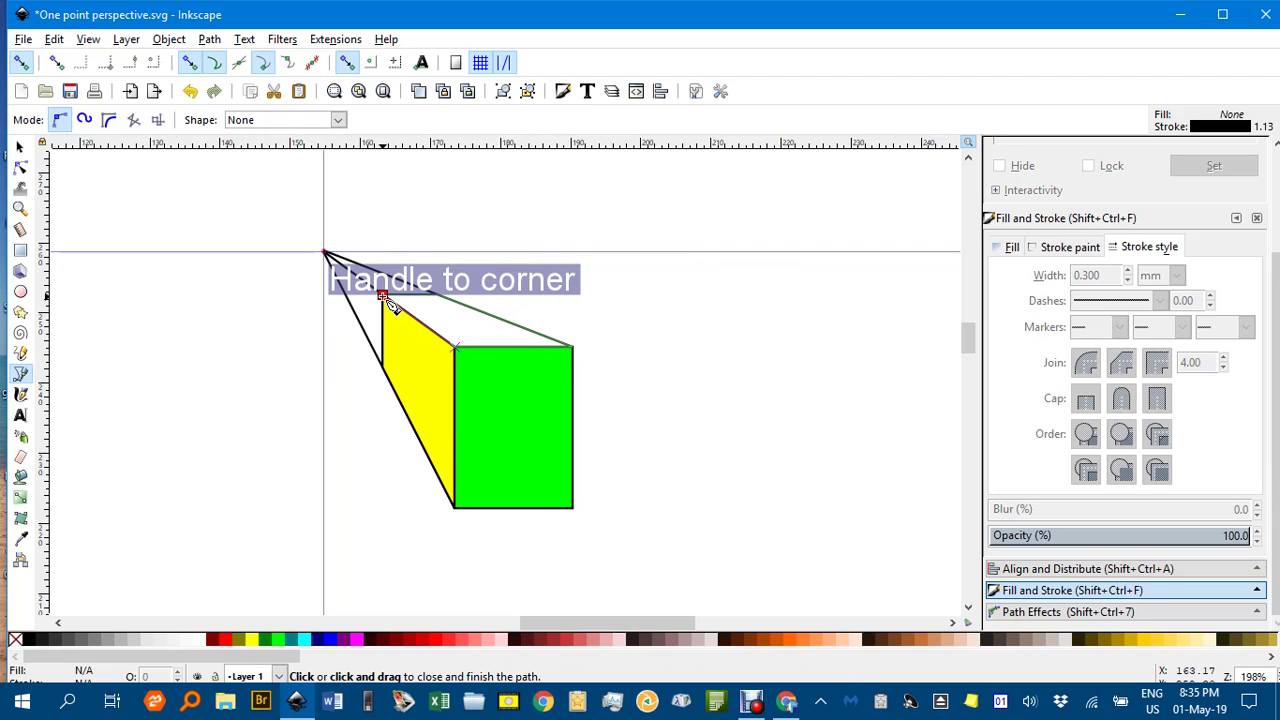
pyautogui.click(383, 297)
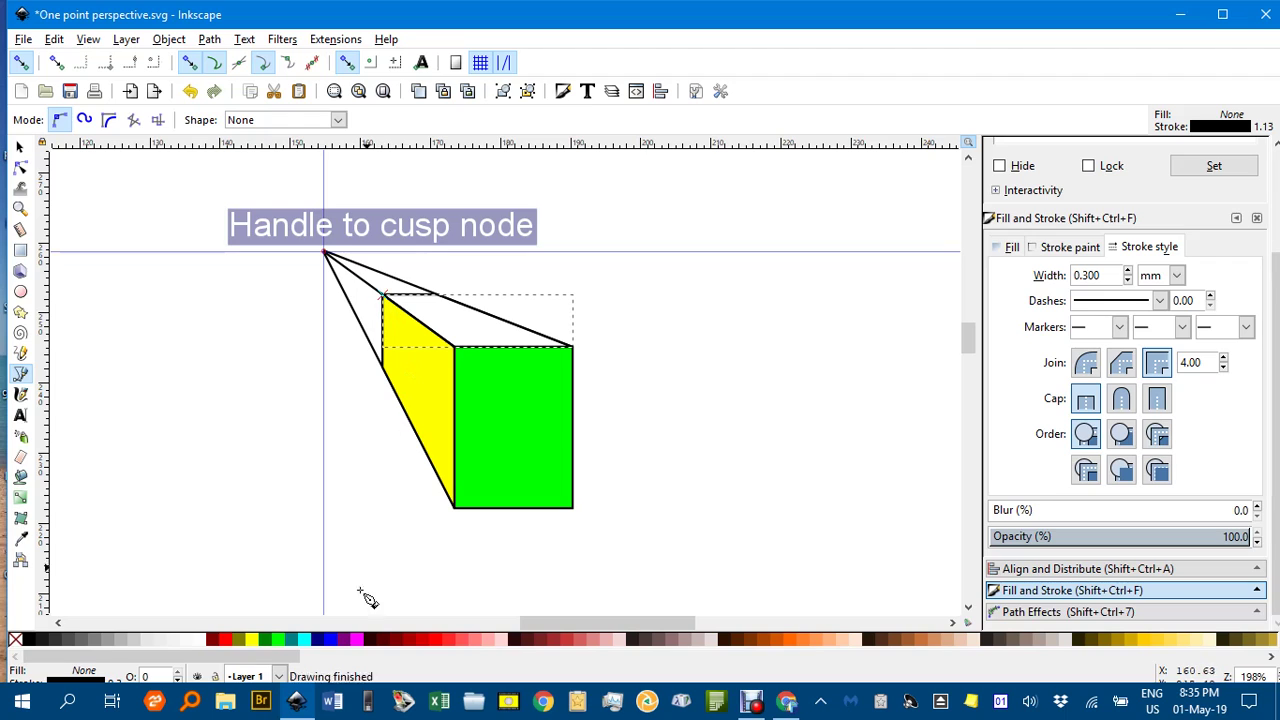
pyautogui.click(268, 640)
pyautogui.click(20, 147)
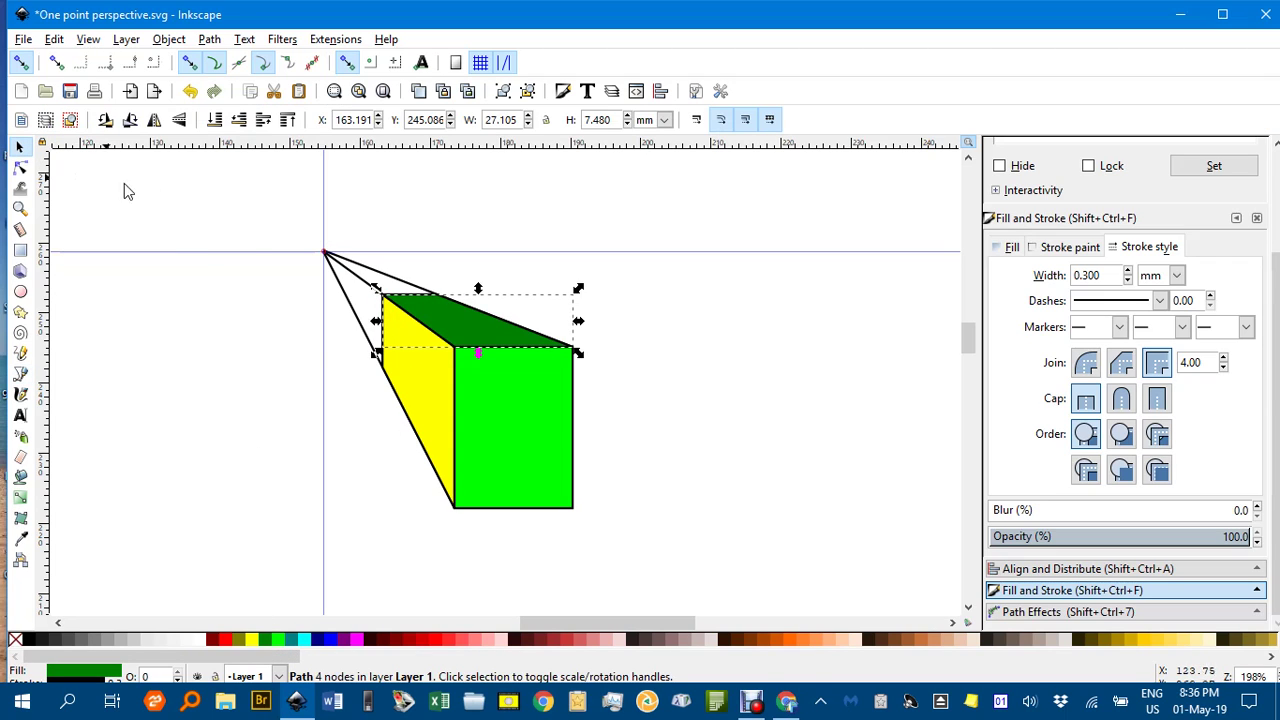
pyautogui.click(259, 234)
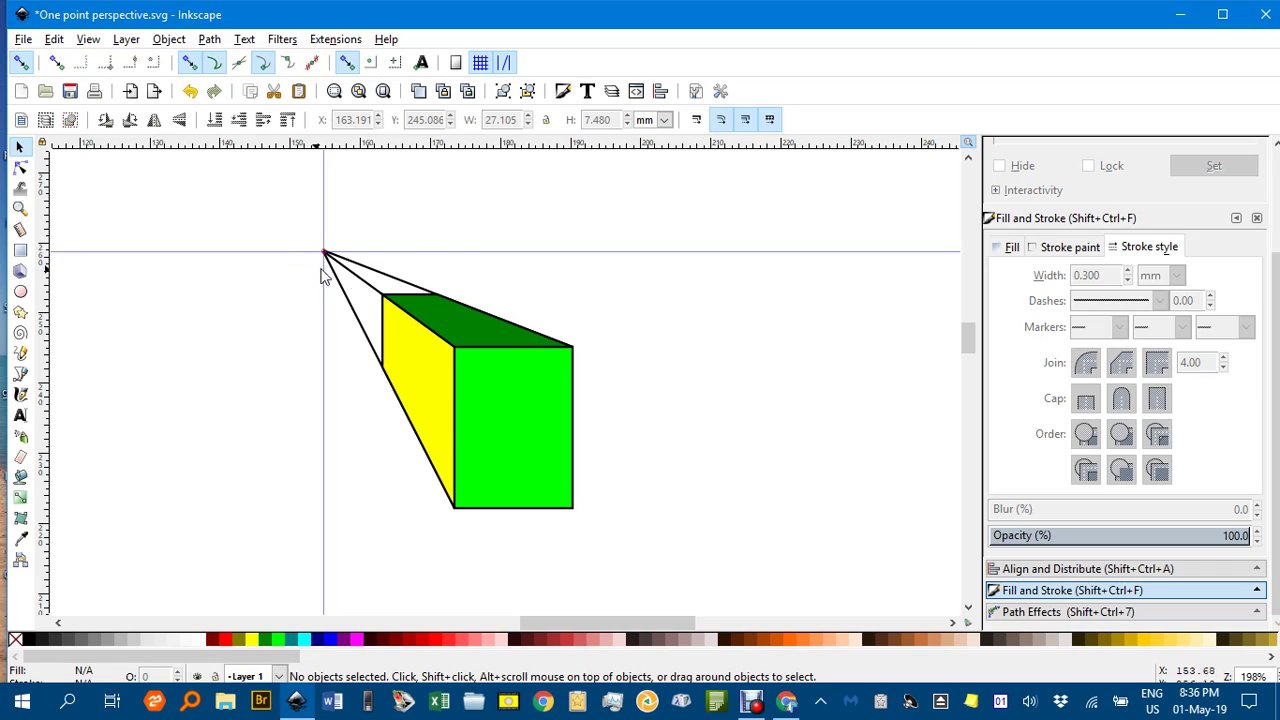
# Hide the lower perspective line using Object Properties (Shift+Ctrl+O)
pyautogui.click(340, 265)
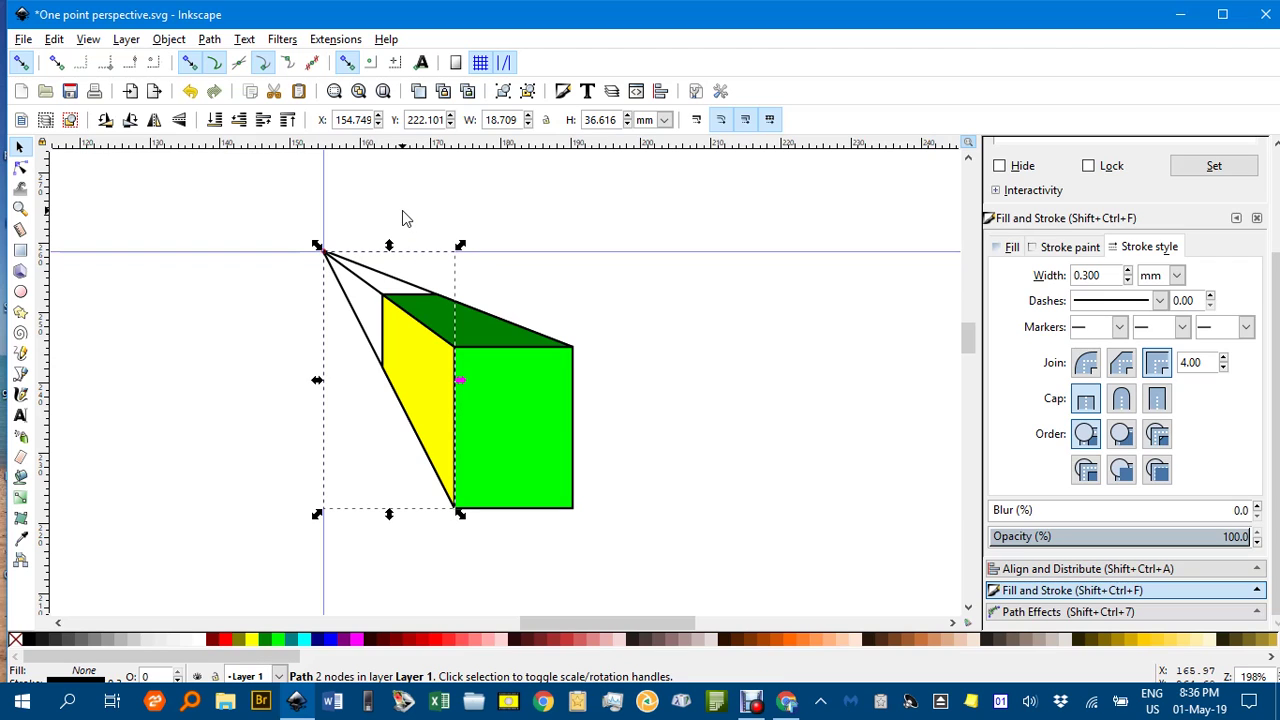
pyautogui.hotkey('ctrl', 'shift', 'o')
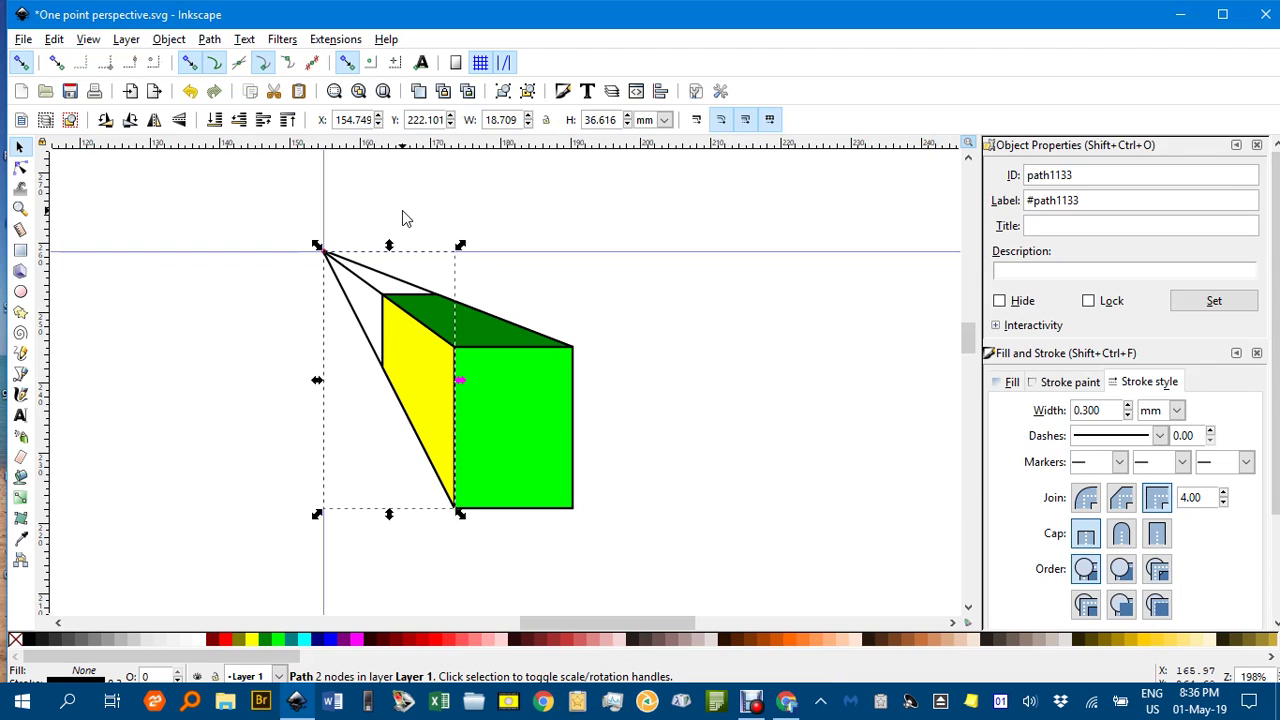
pyautogui.click(999, 301)
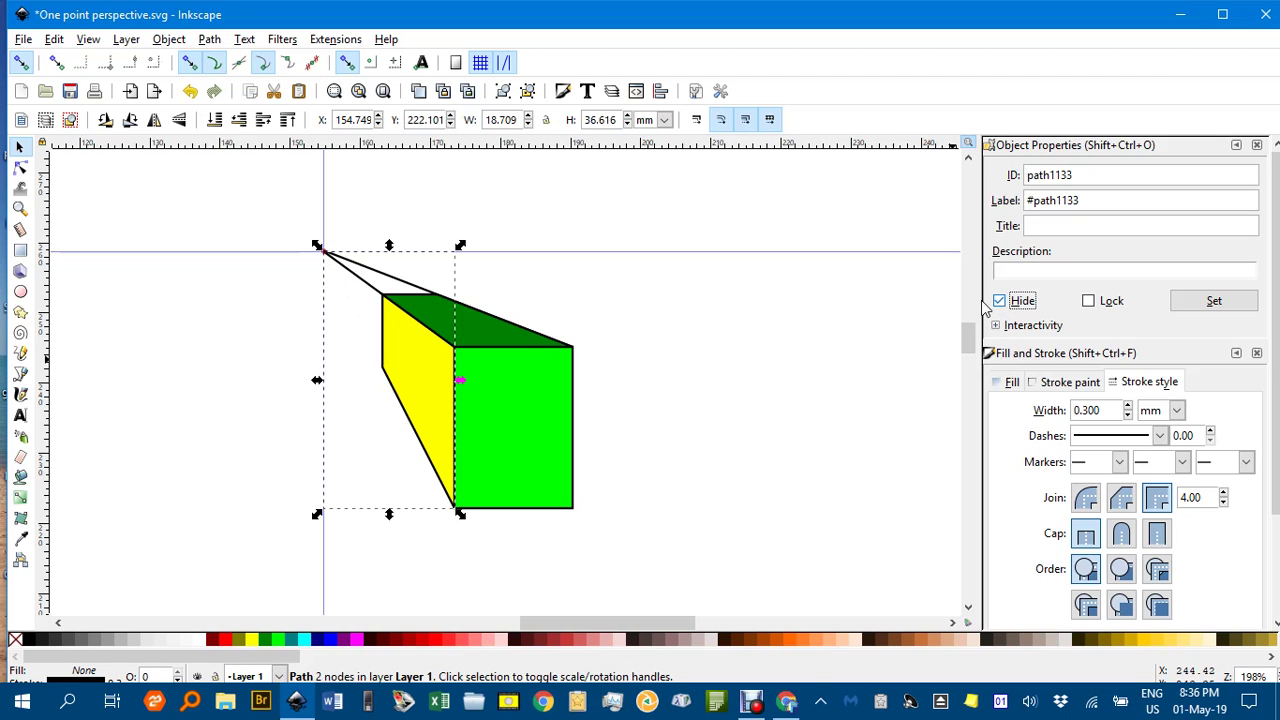
# Hide the remaining perspective lines one at a time, then clear the selection
pyautogui.click(367, 289)
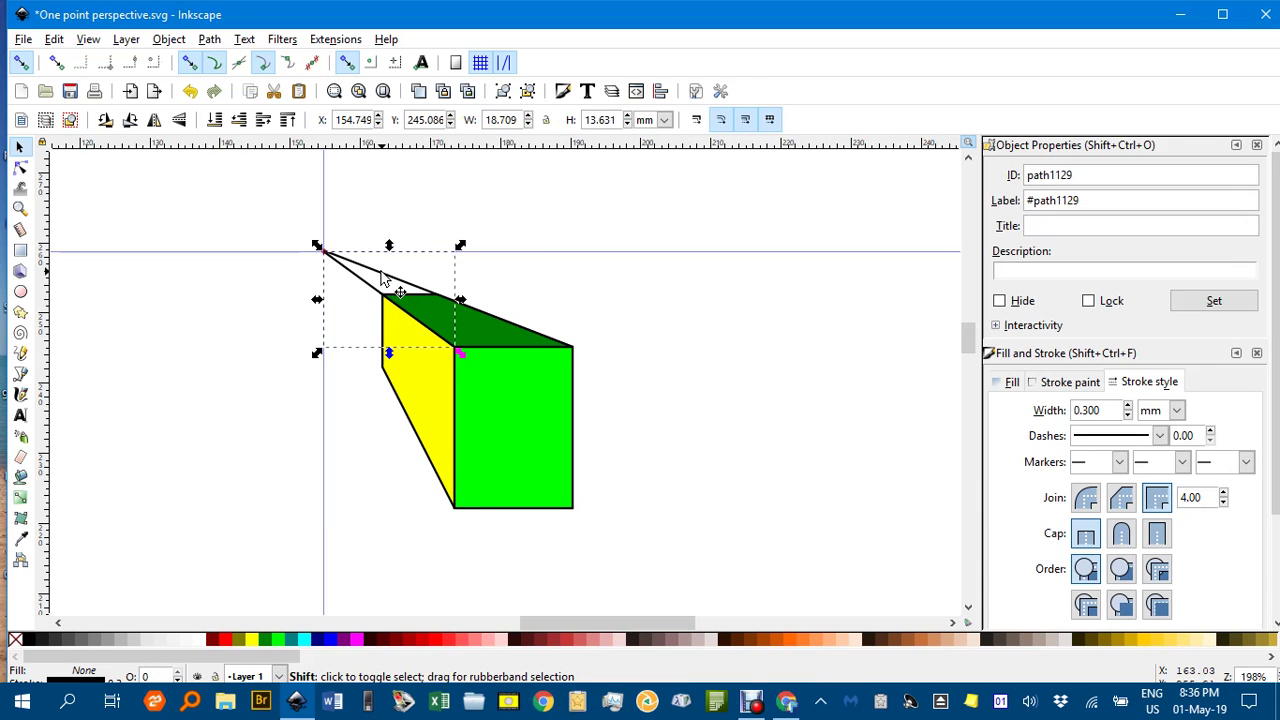
pyautogui.keyDown('shift'); pyautogui.click(383, 274); pyautogui.keyUp('shift')
pyautogui.click(660, 297)
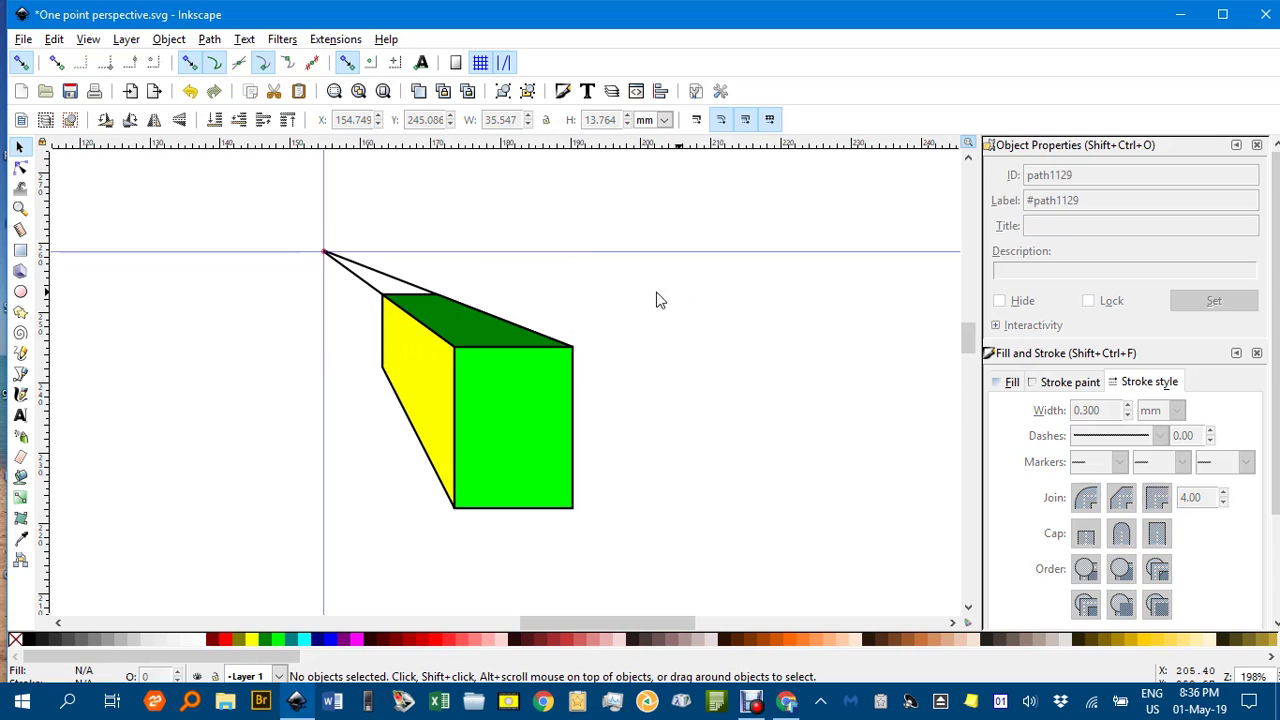
pyautogui.click(364, 291)
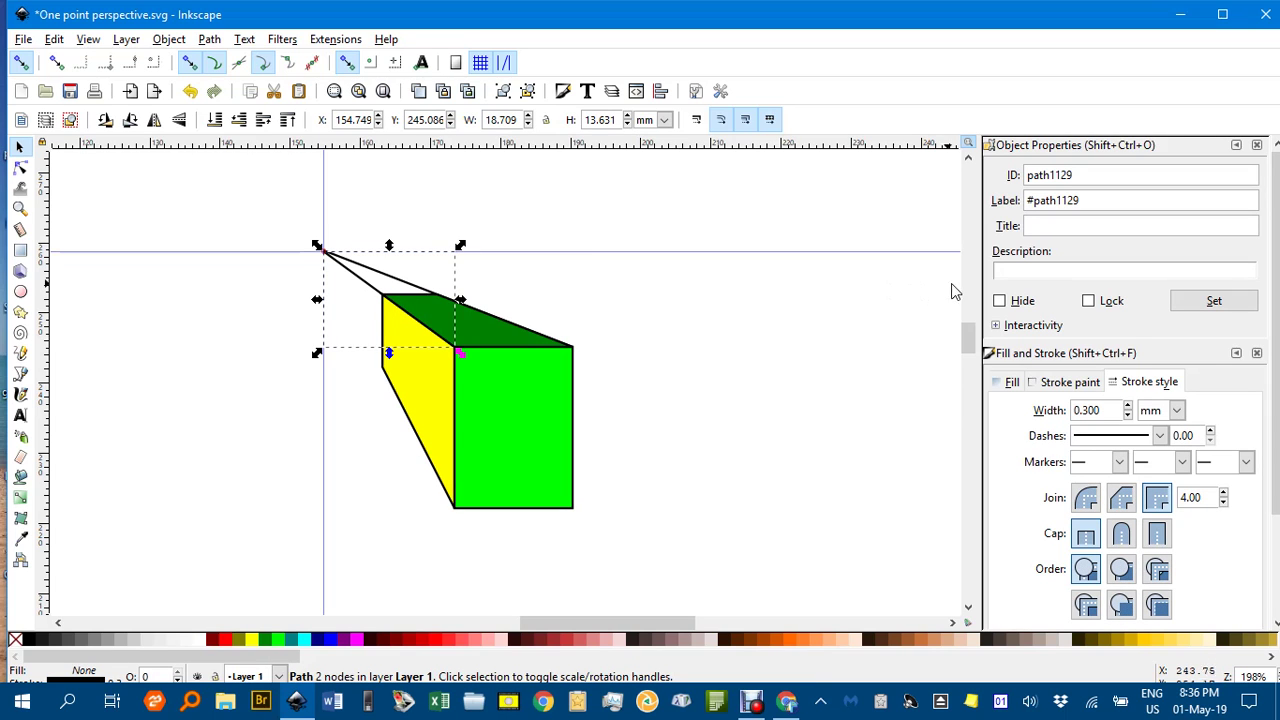
pyautogui.click(999, 300)
pyautogui.click(645, 300)
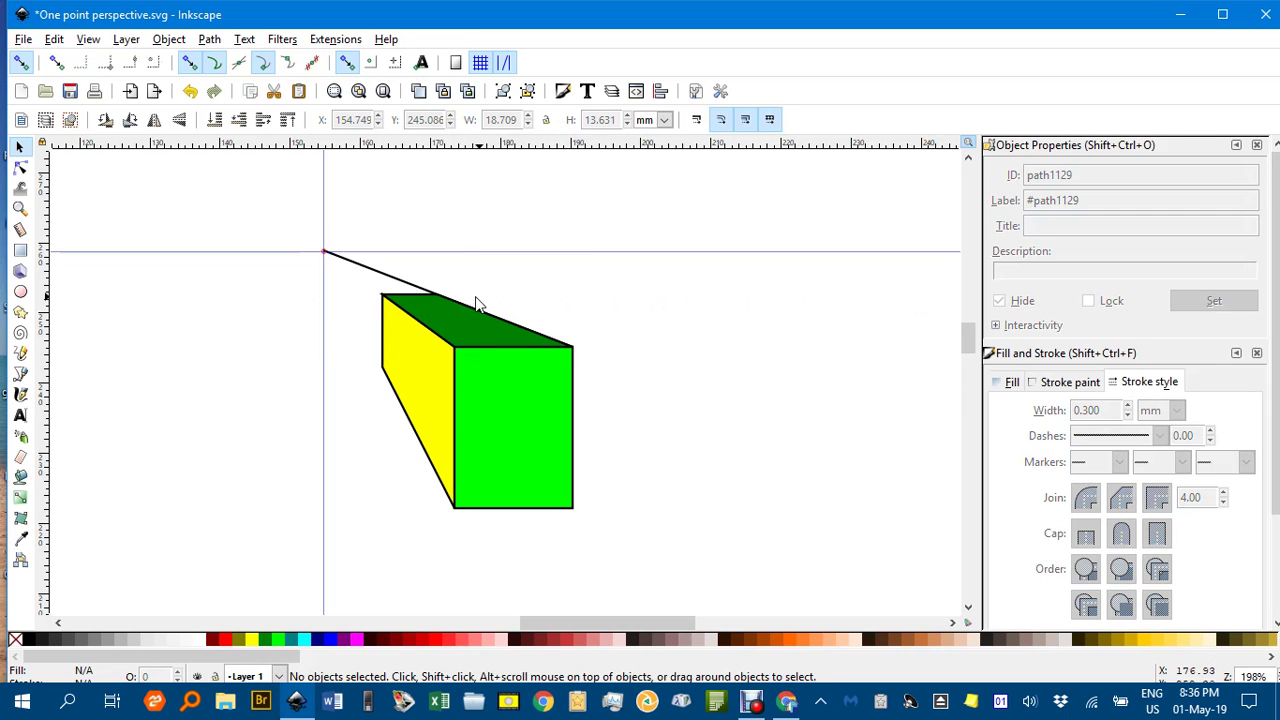
pyautogui.click(380, 274)
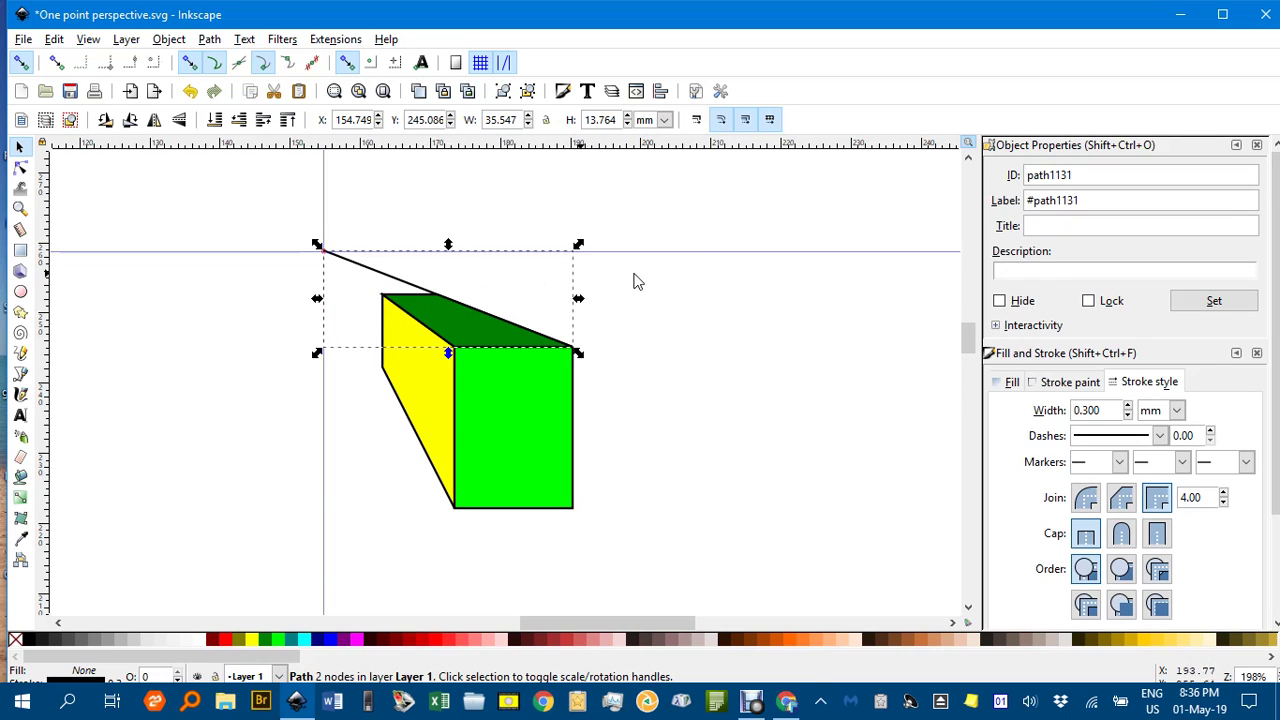
pyautogui.click(1000, 302)
pyautogui.click(768, 312)
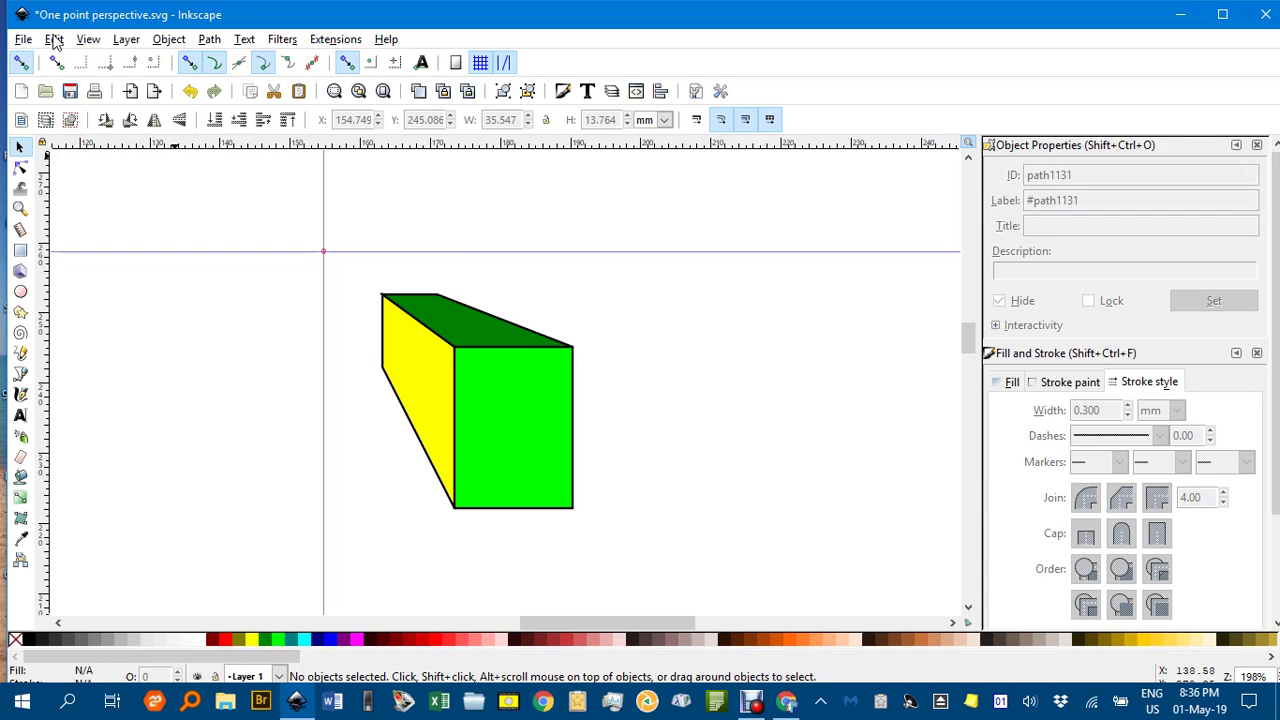
# Hide the guide lines from the View menu
pyautogui.click(86, 39)
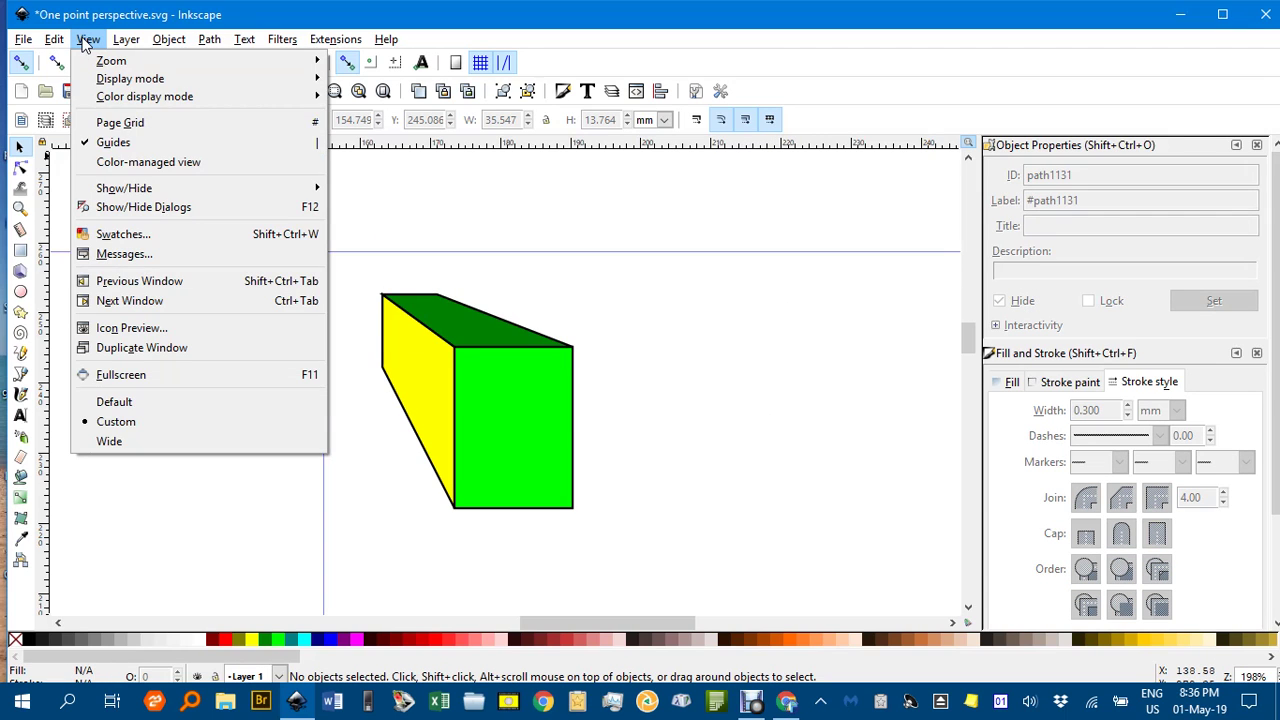
pyautogui.click(115, 143)
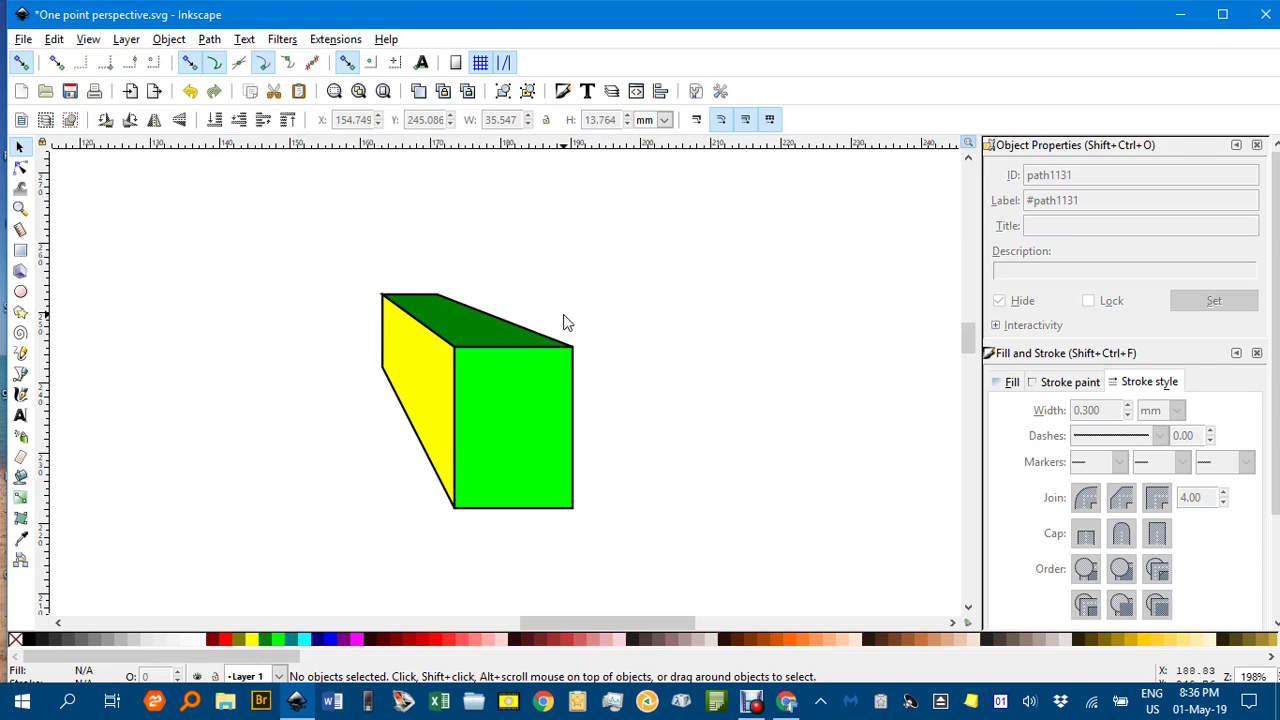
pyautogui.scroll(-3, 565, 318)
pyautogui.scroll(1, 565, 318)
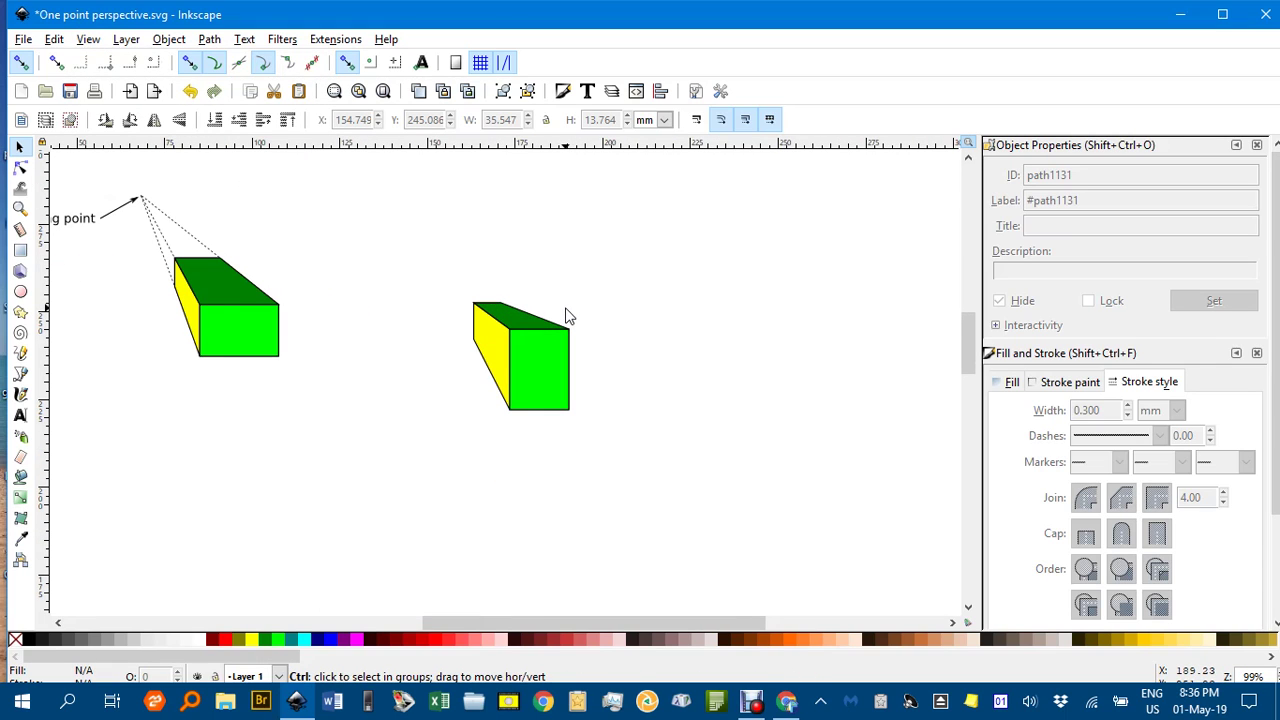
# Group the right box's five pieces and move the group slightly up and left
pyautogui.moveTo(408, 260); pyautogui.dragTo(726, 456)
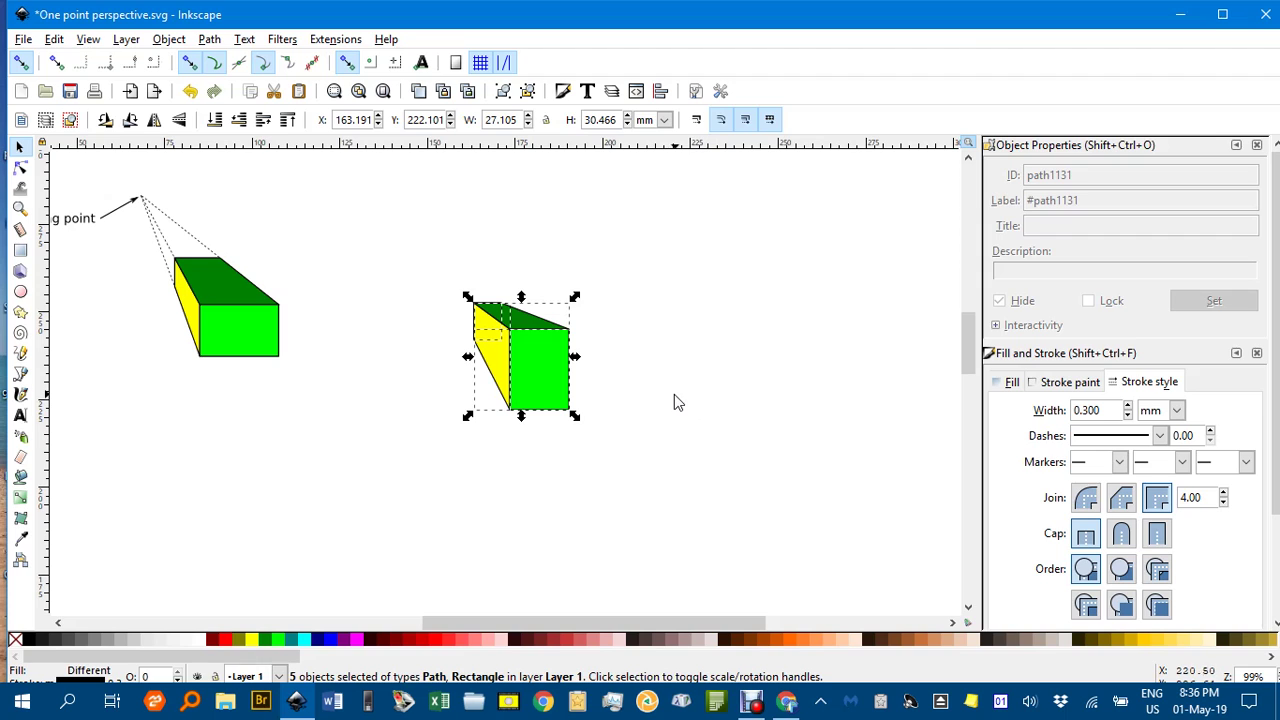
pyautogui.hotkey('ctrl', 'g')
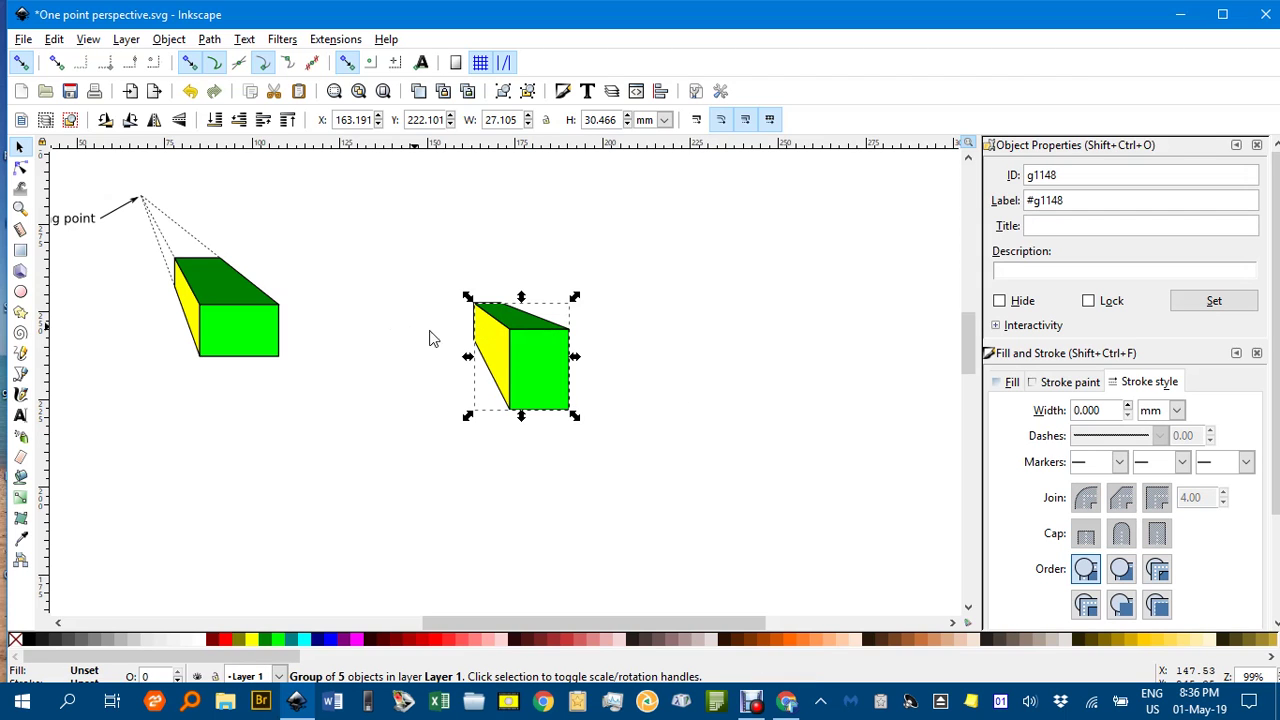
pyautogui.moveTo(516, 344); pyautogui.dragTo(445, 293)
pyautogui.scroll(-3, 491, 334)
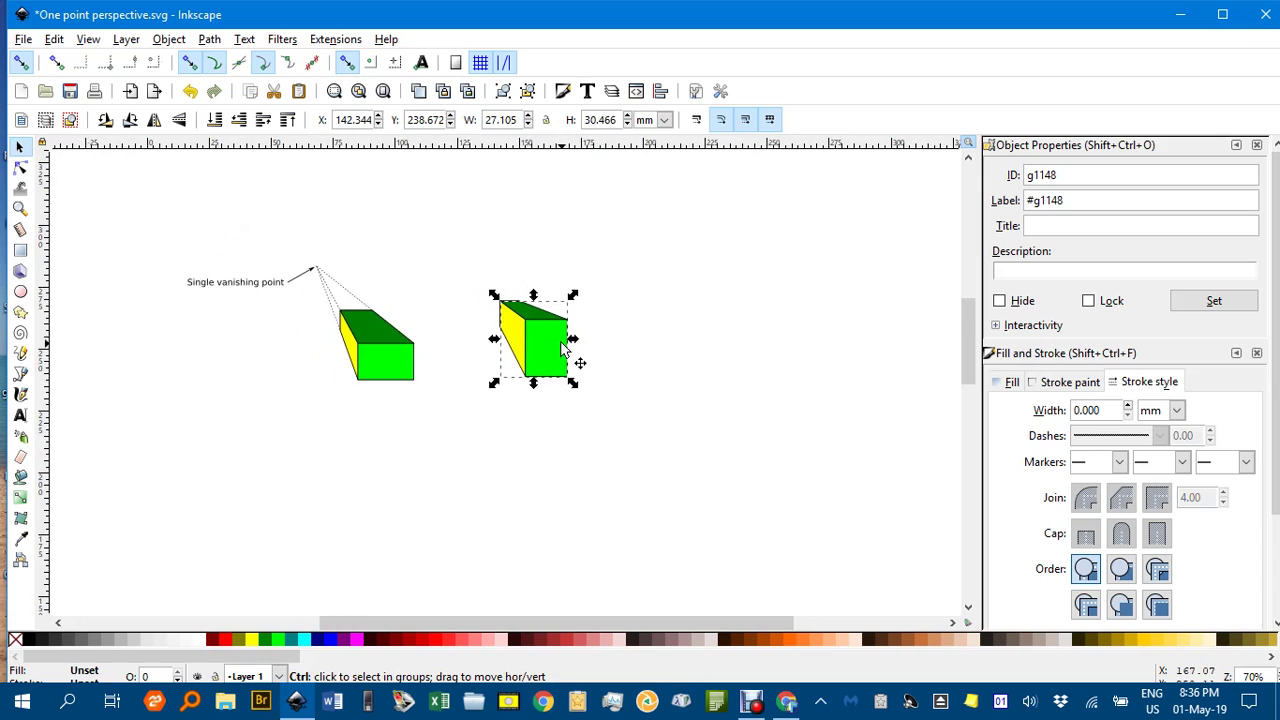
pyautogui.scroll(3, 563, 349)
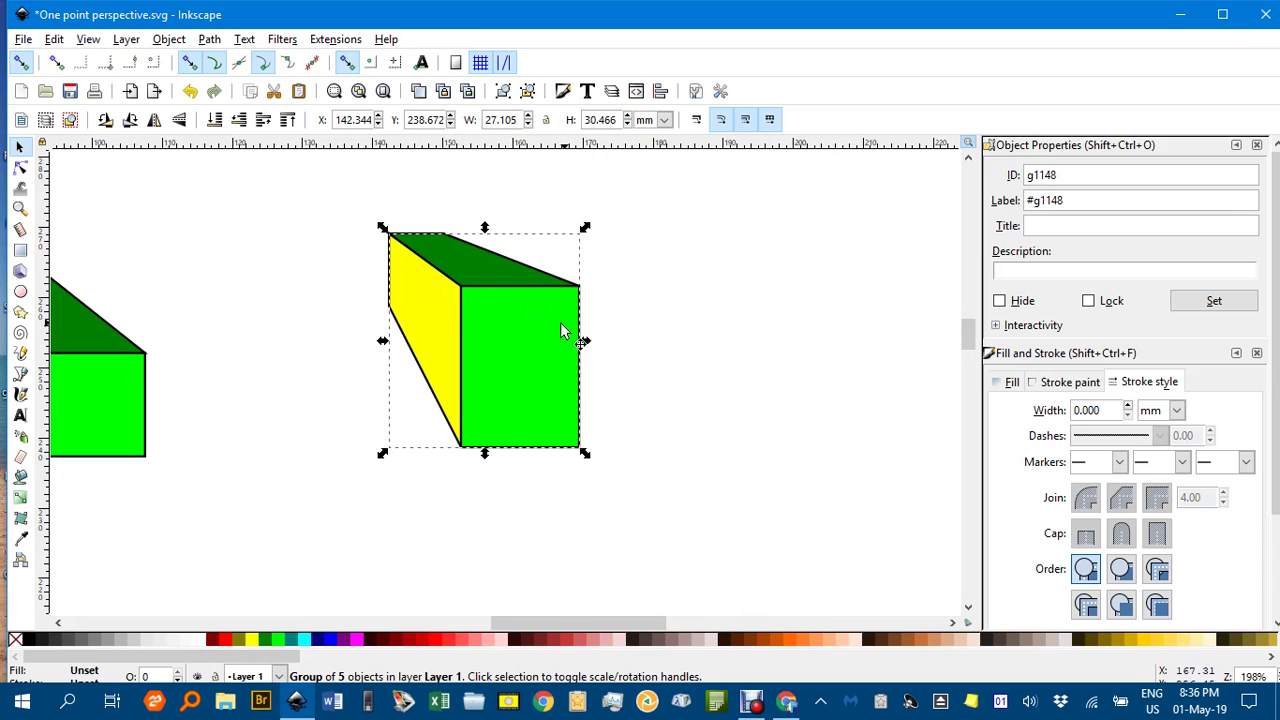
pyautogui.scroll(2, 563, 333)
pyautogui.hscroll(-4, 563, 333)
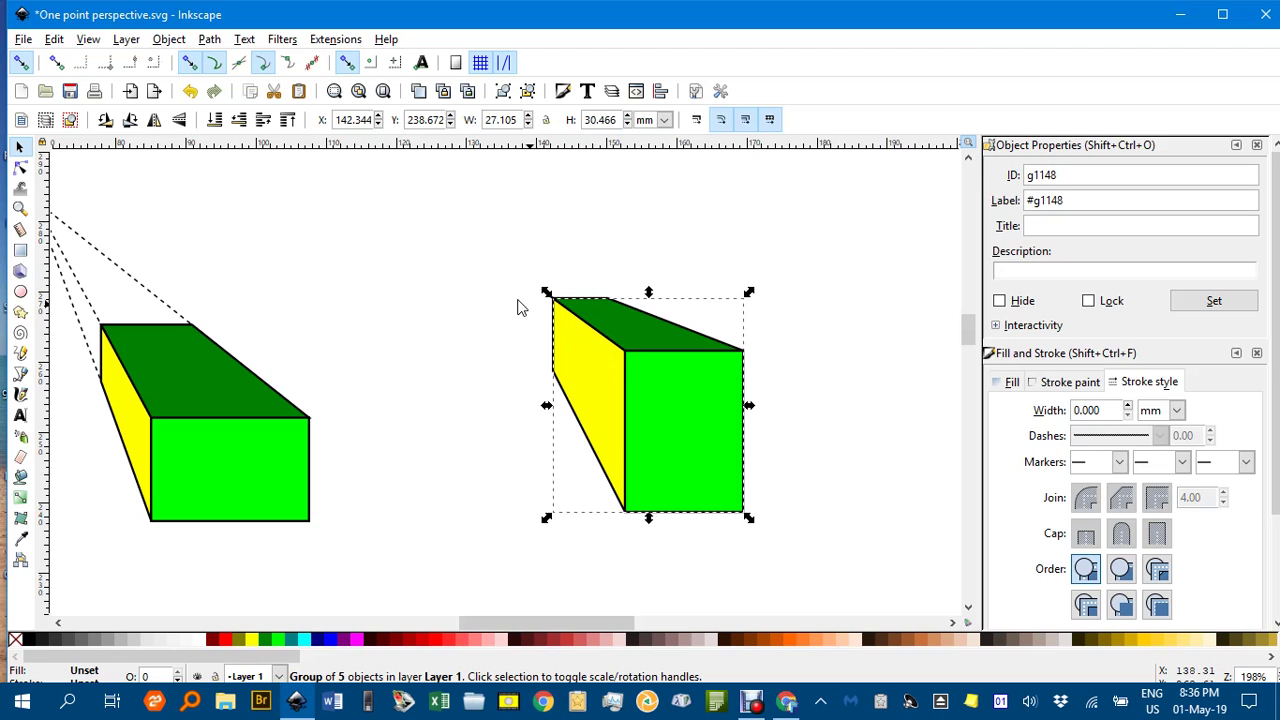
pyautogui.click(797, 322)
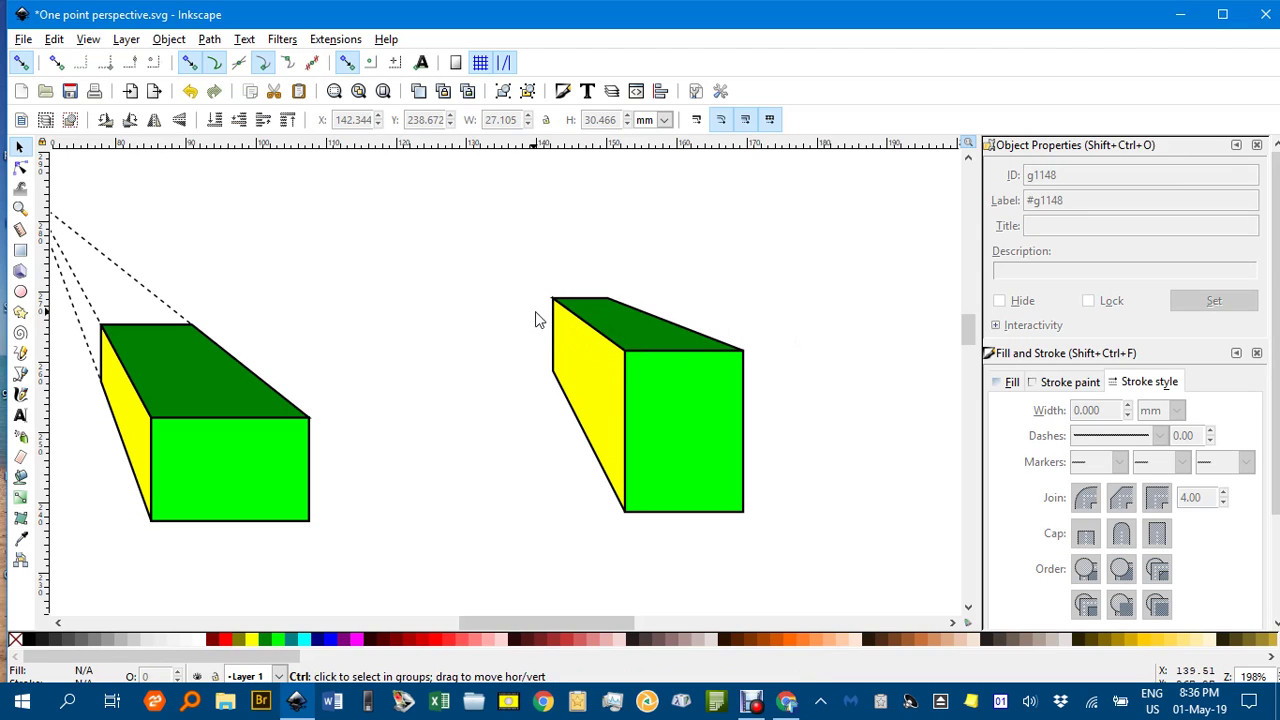
# Select the whole box and wrap its group in another group
pyautogui.keyDown('ctrl'); pyautogui.scroll(5, 548, 305); pyautogui.keyUp('ctrl')
pyautogui.keyDown('ctrl'); pyautogui.scroll(1, 546, 317); pyautogui.keyUp('ctrl')
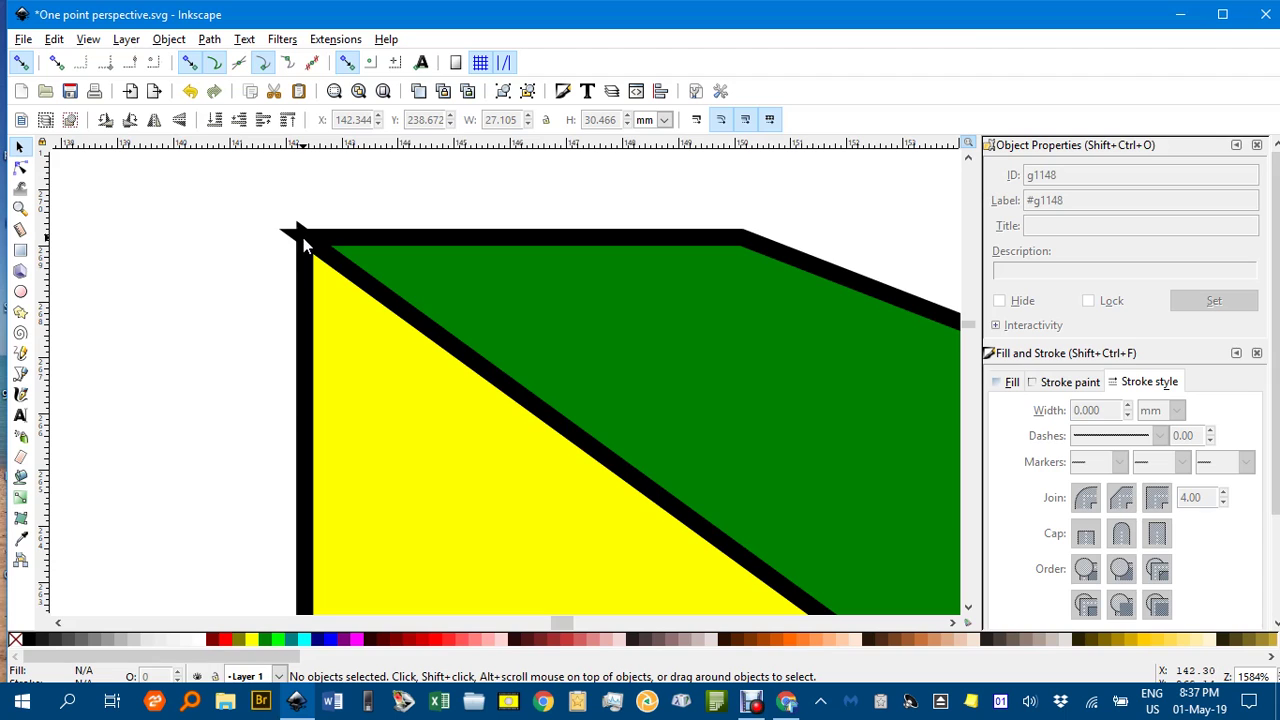
pyautogui.keyDown('ctrl'); pyautogui.scroll(-5, 303, 237); pyautogui.keyUp('ctrl')
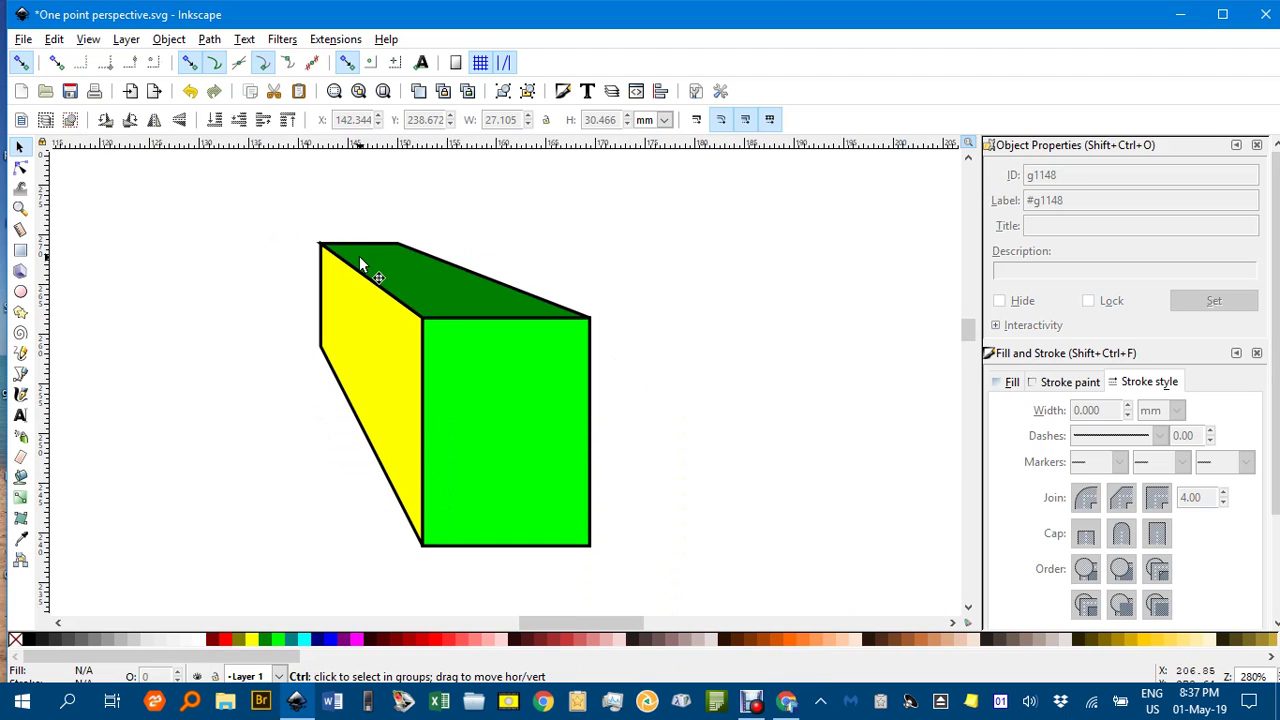
pyautogui.moveTo(274, 218); pyautogui.dragTo(692, 584)
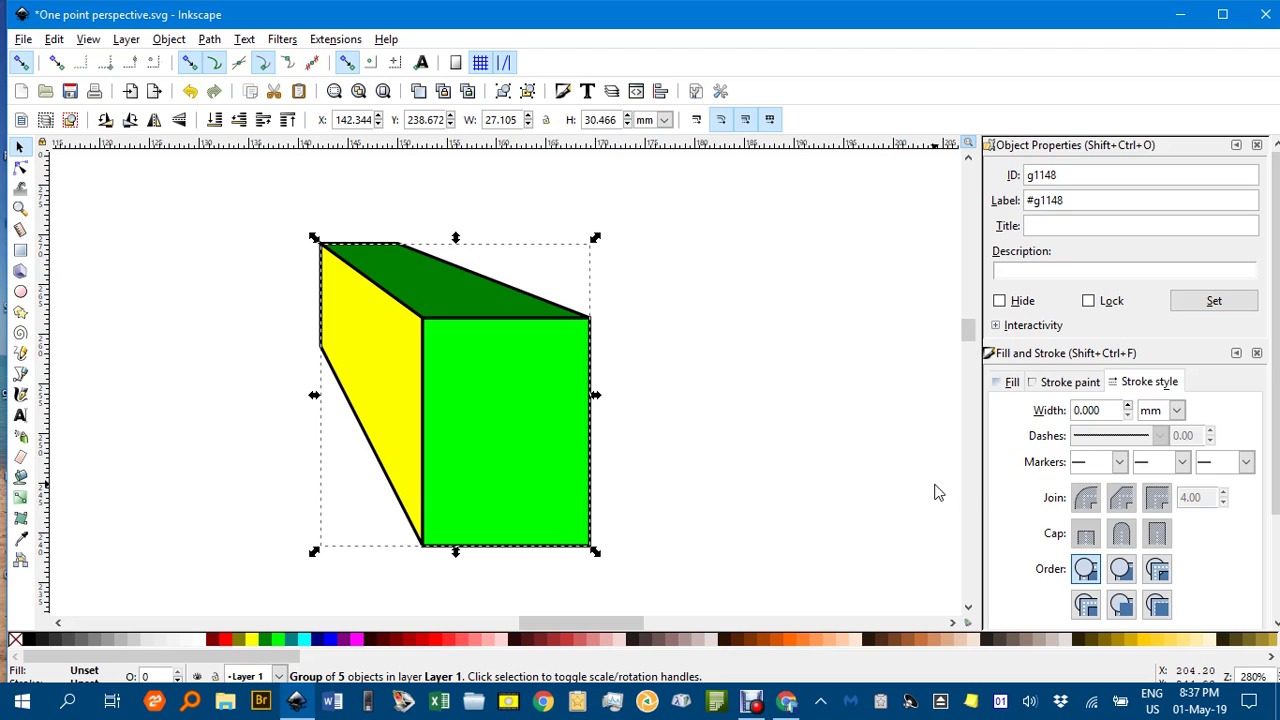
pyautogui.hotkey('ctrl', 'g')
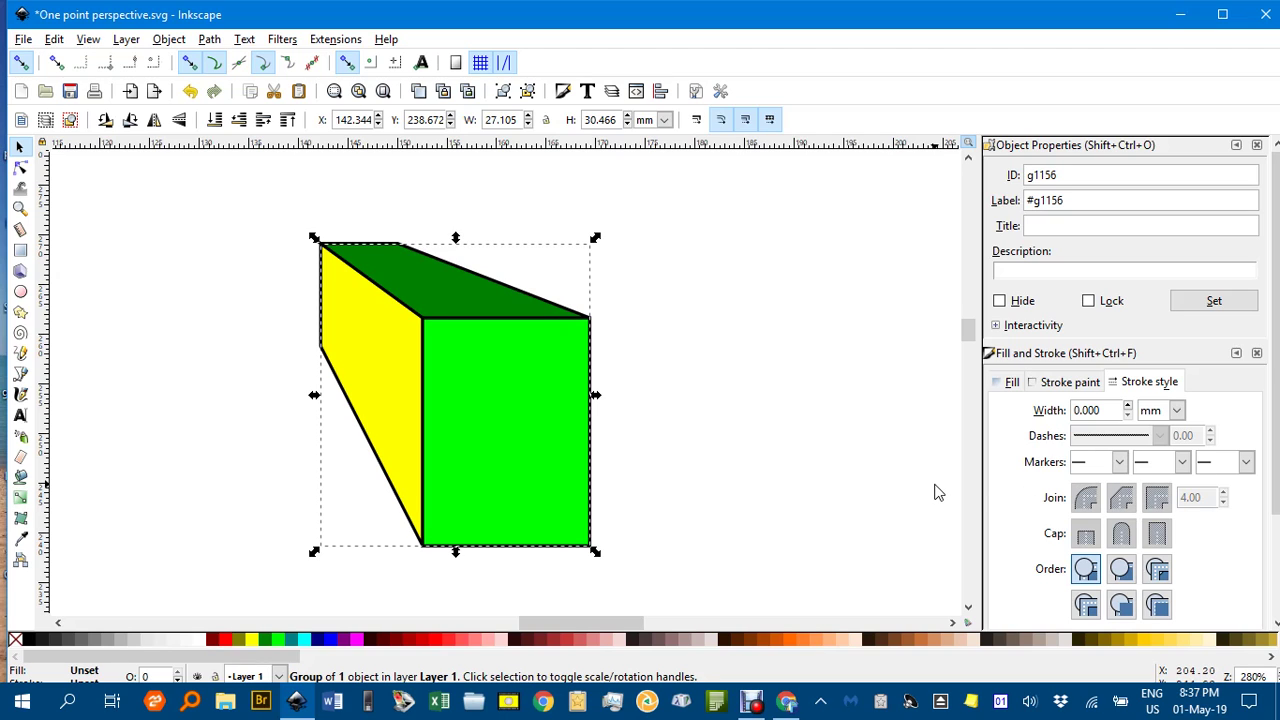
pyautogui.click(802, 482)
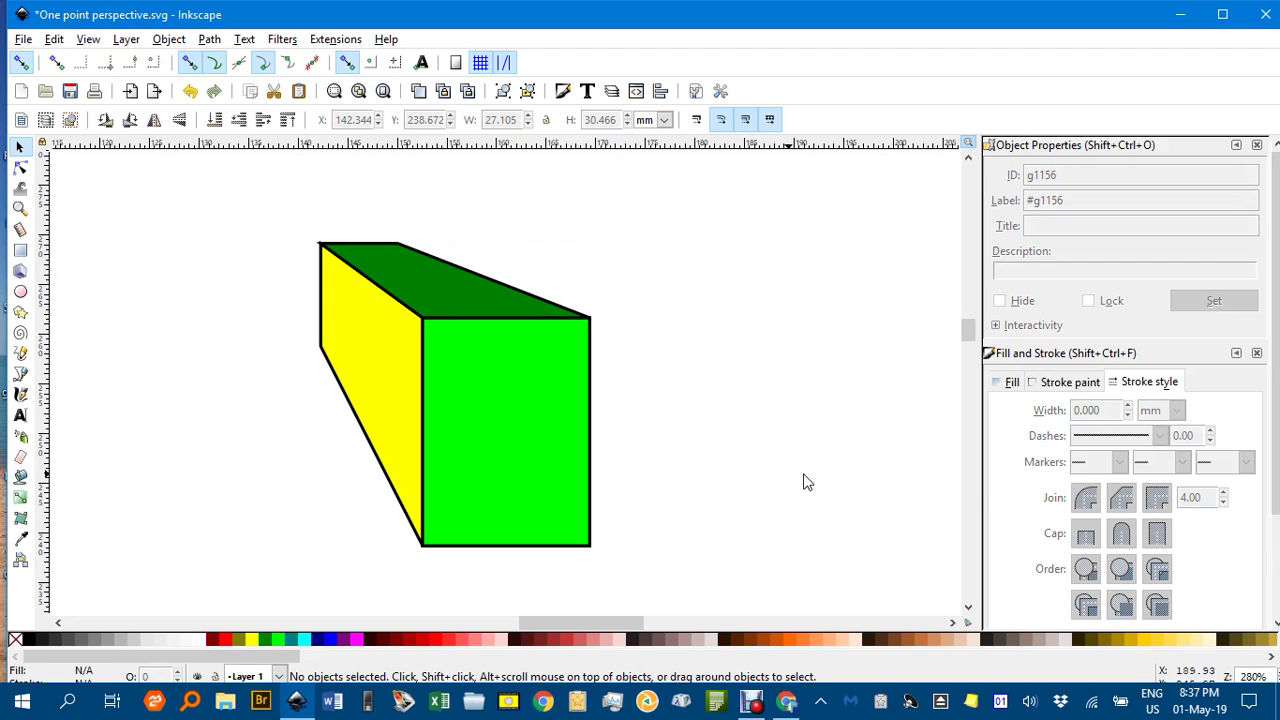
# Ungroup the box back into its five separate faces
pyautogui.click(325, 276)
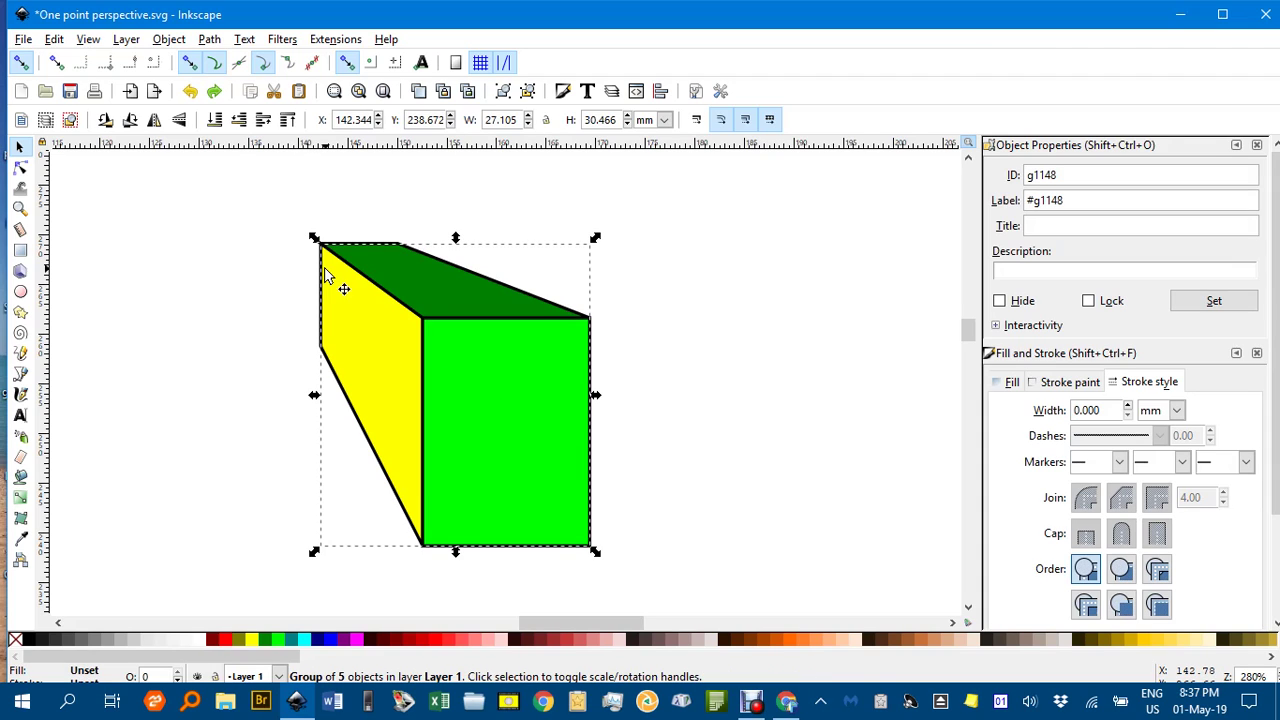
pyautogui.hotkey('ctrl', 'shift', 'g')
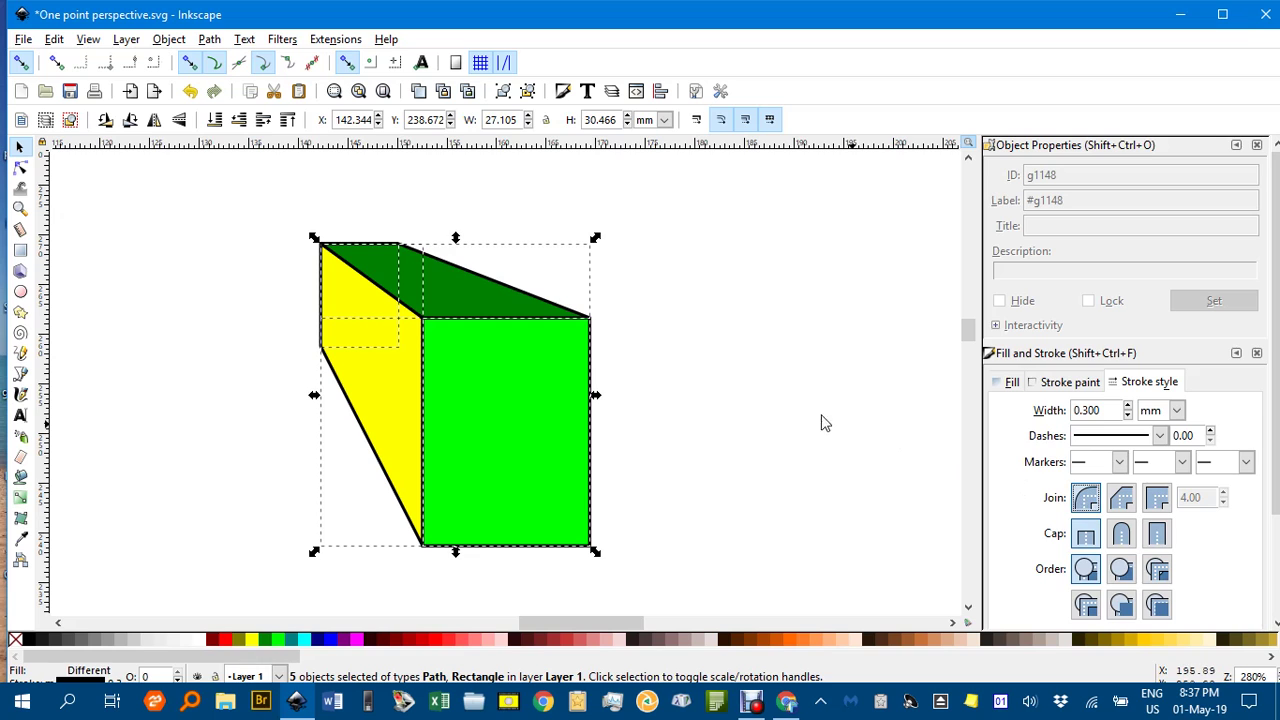
pyautogui.click(686, 357)
pyautogui.scroll(5, 298, 245)
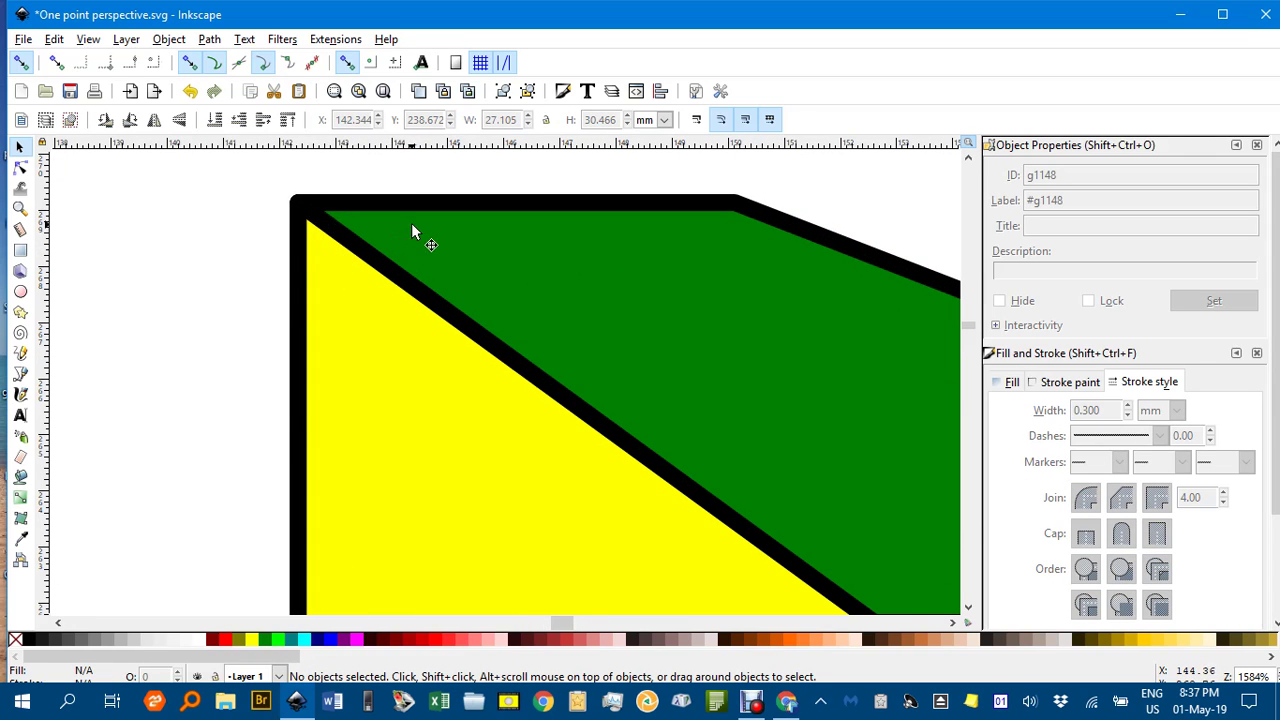
pyautogui.scroll(-5, 414, 235)
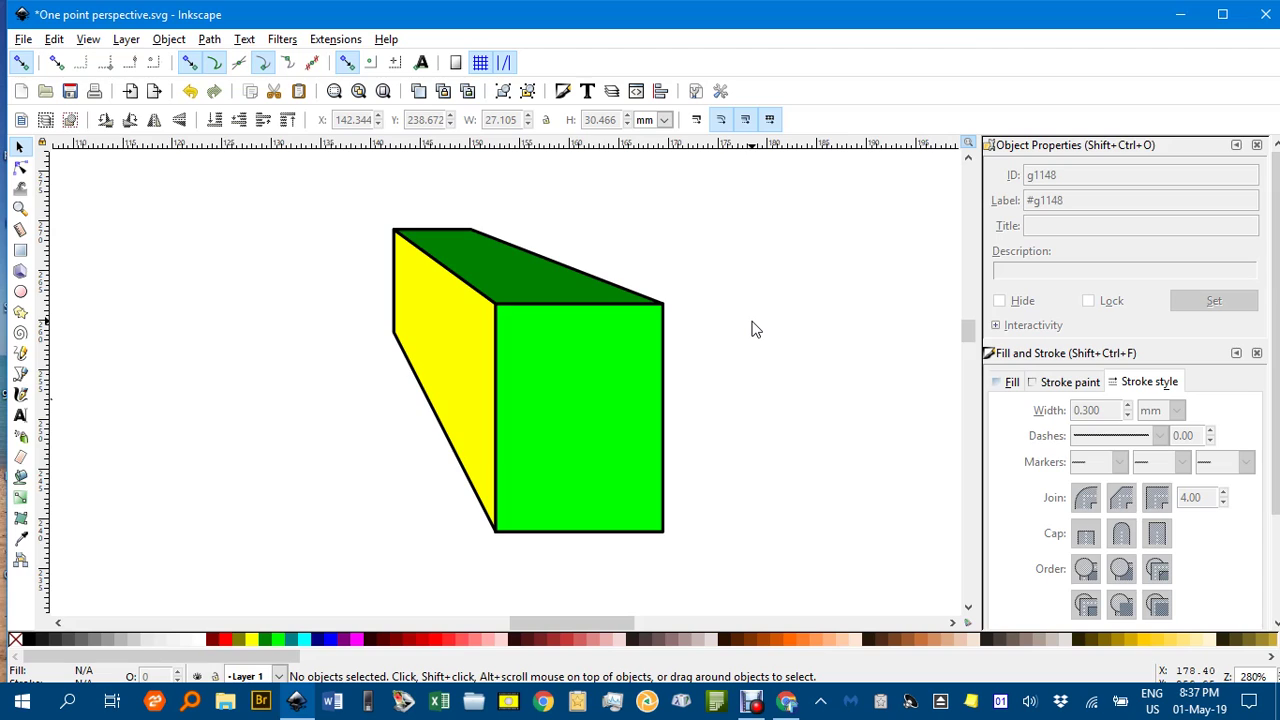